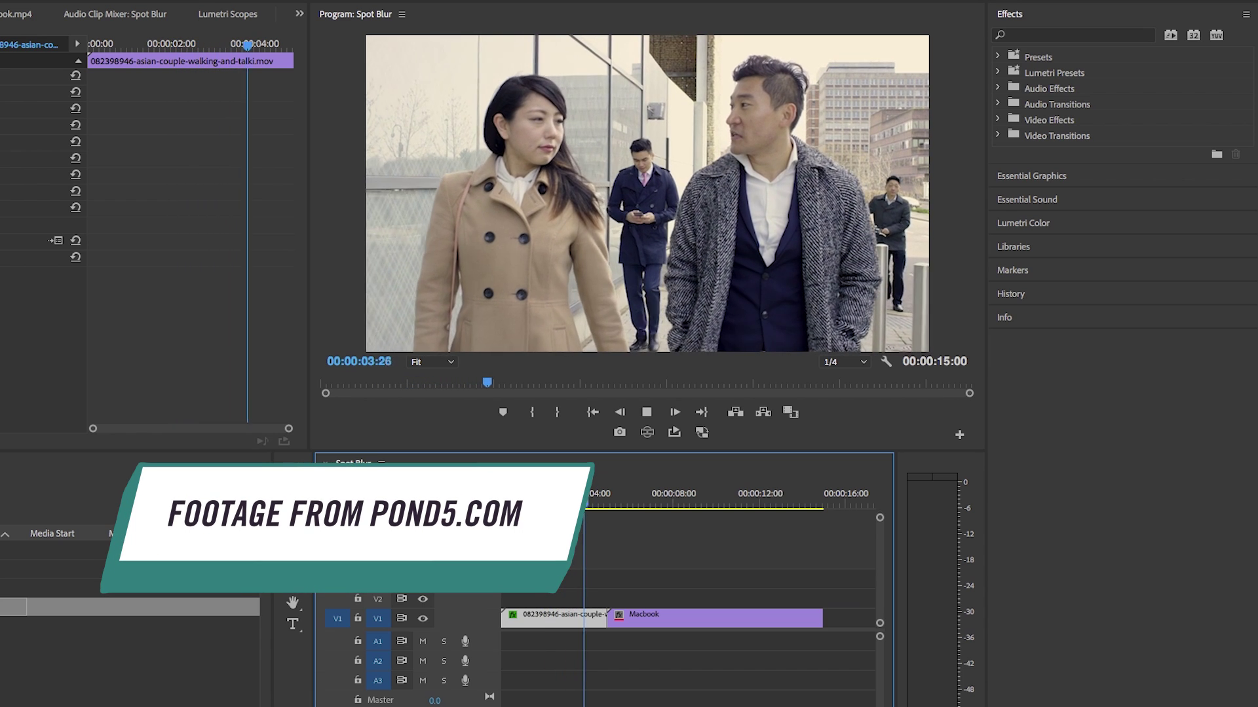
Replay the walking-couple clip from the start to review it.
{"action": "key", "text": "space"}
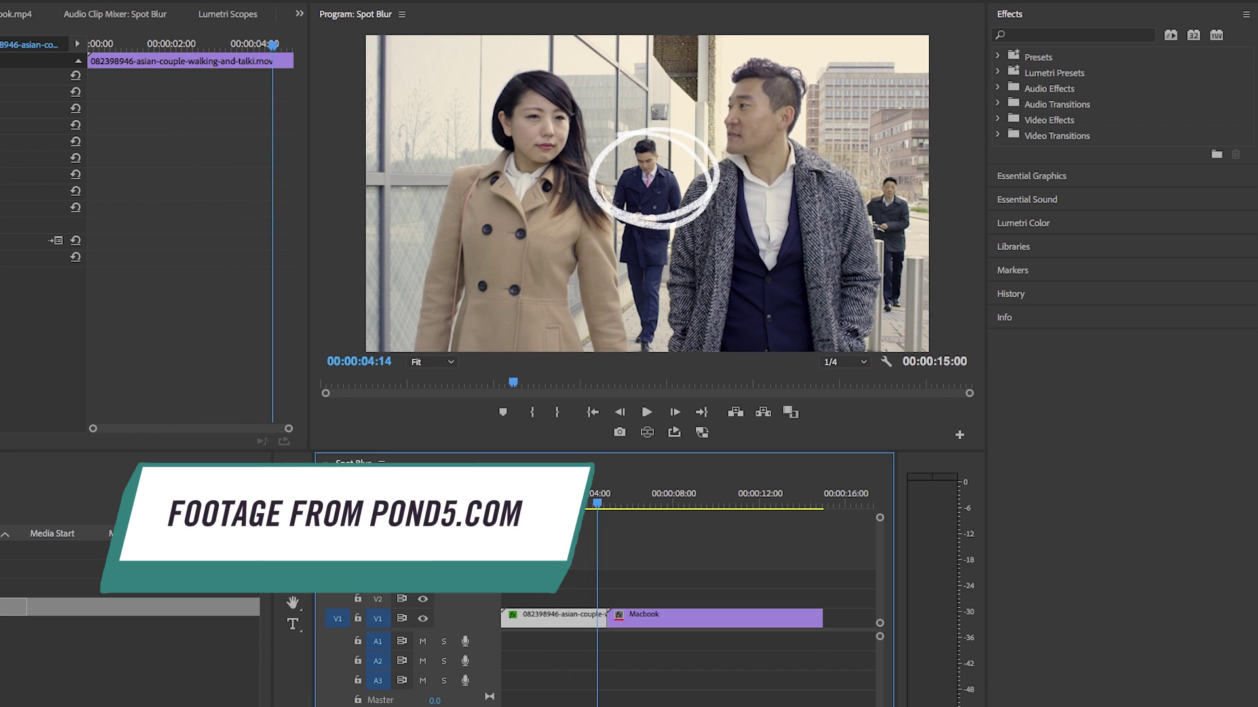
{"action": "key", "text": "Home"}
{"action": "key", "text": "space"}
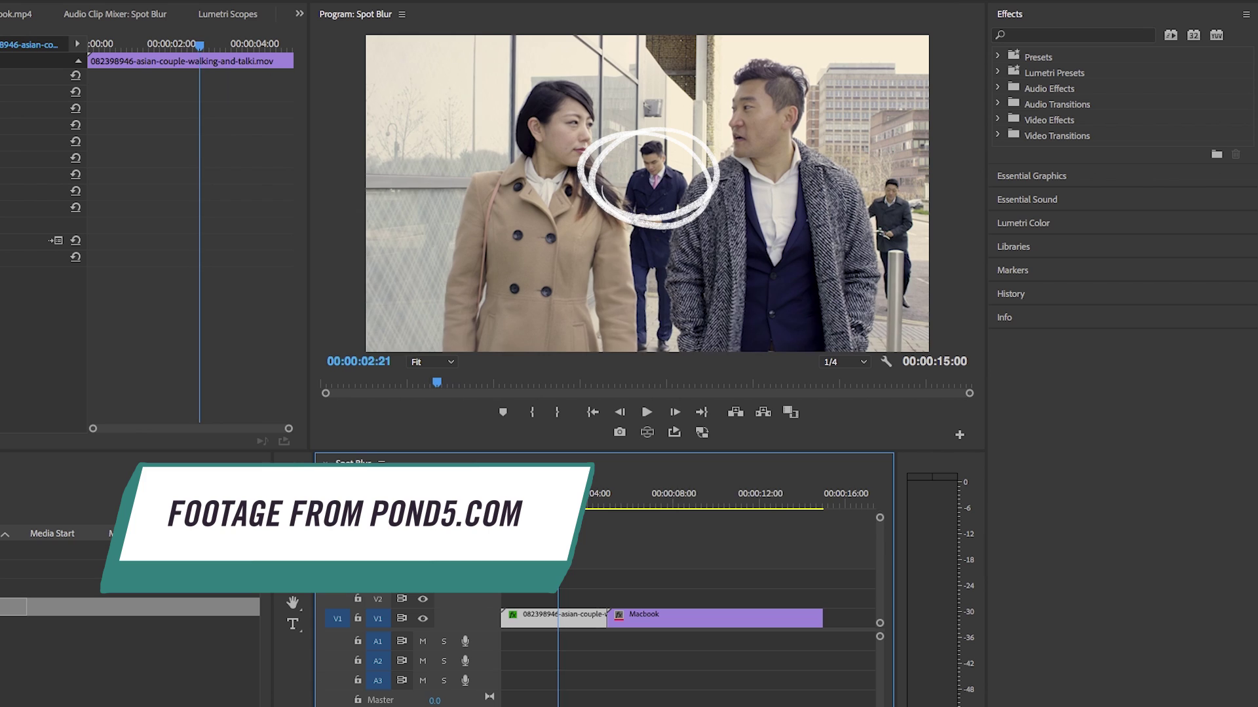
Search 'universe bl' and apply uni.Spot Blur to the walking-couple clip in V1.
{"action": "left_click", "coordinate": [1027, 37]}
{"action": "type", "text": "univers"}
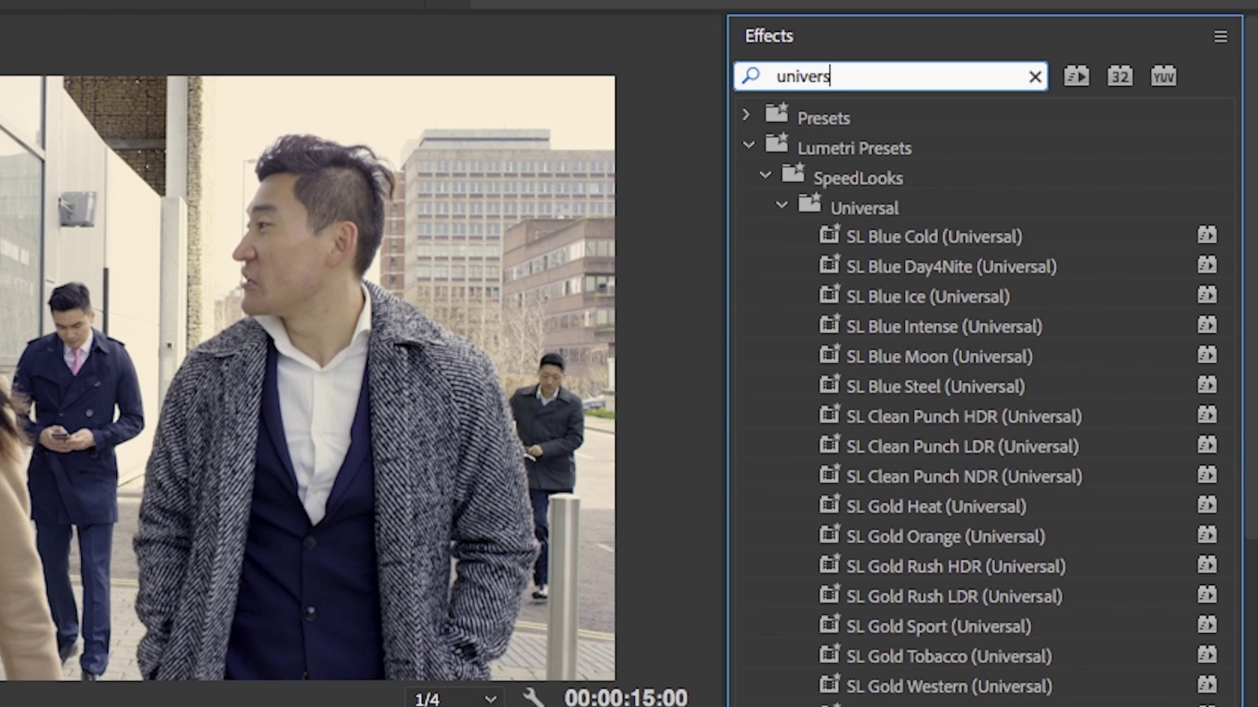
{"action": "type", "text": "e blur"}
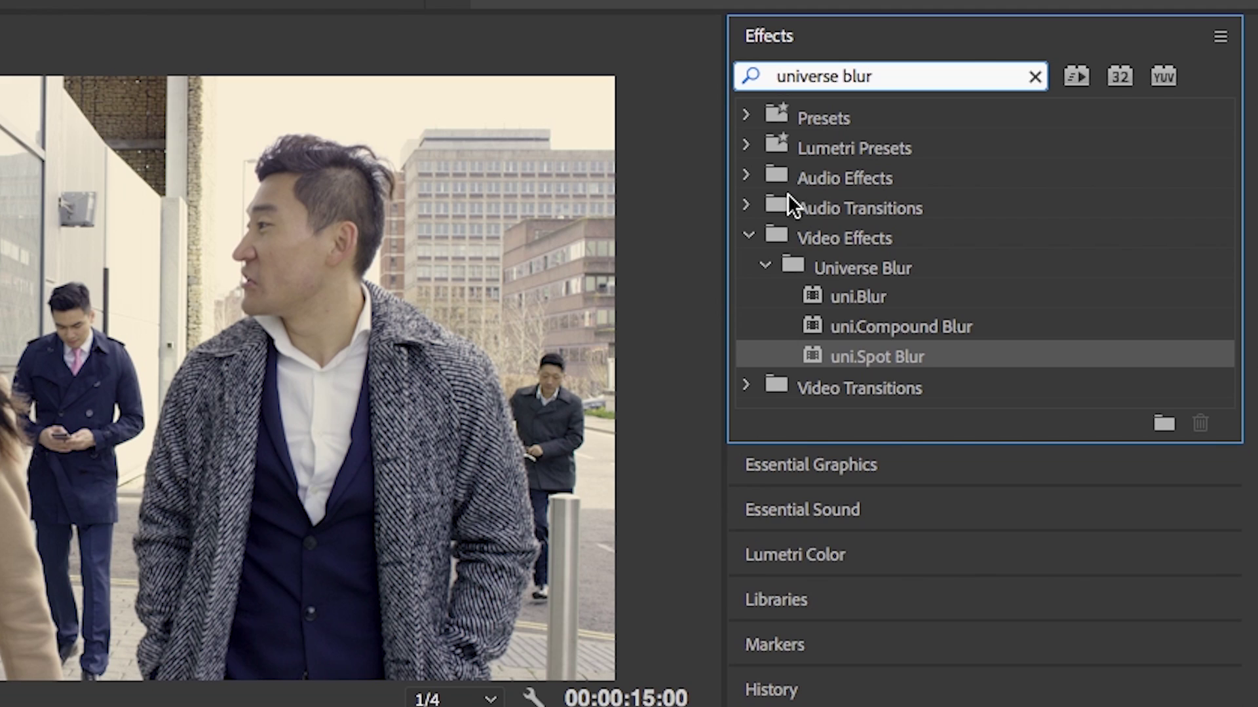
{"action": "left_click", "coordinate": [854, 332]}
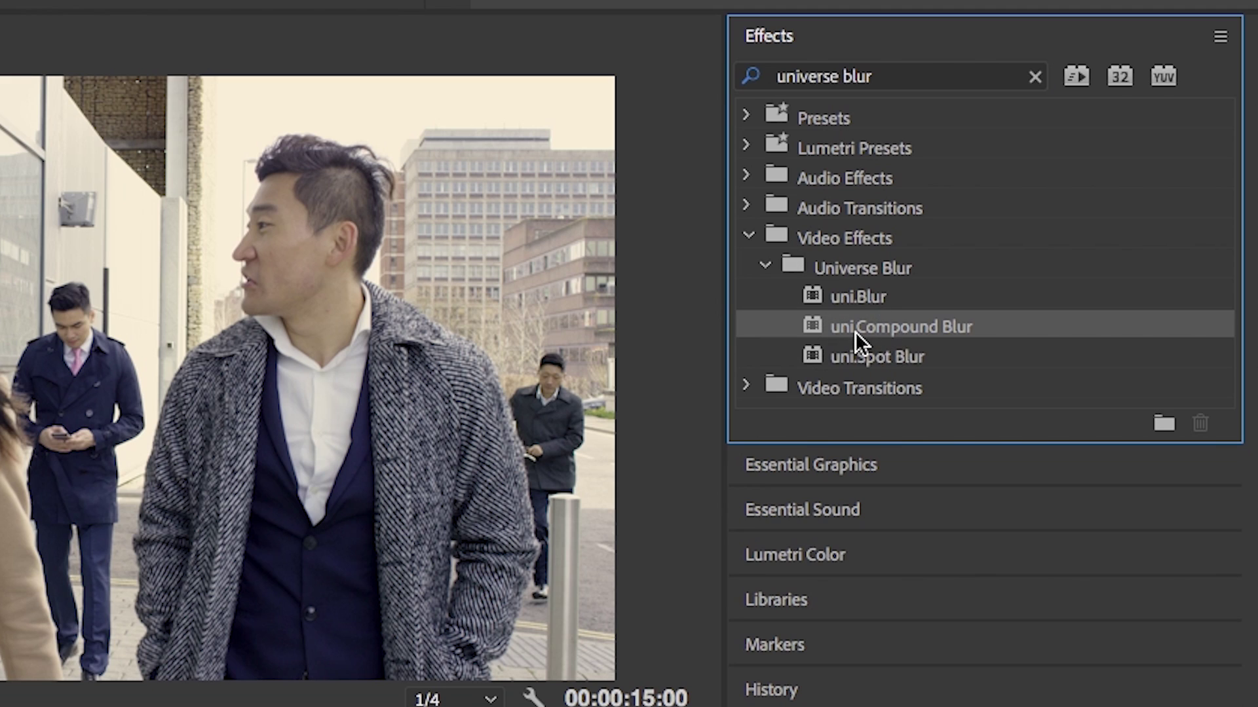
{"action": "left_click", "coordinate": [859, 356]}
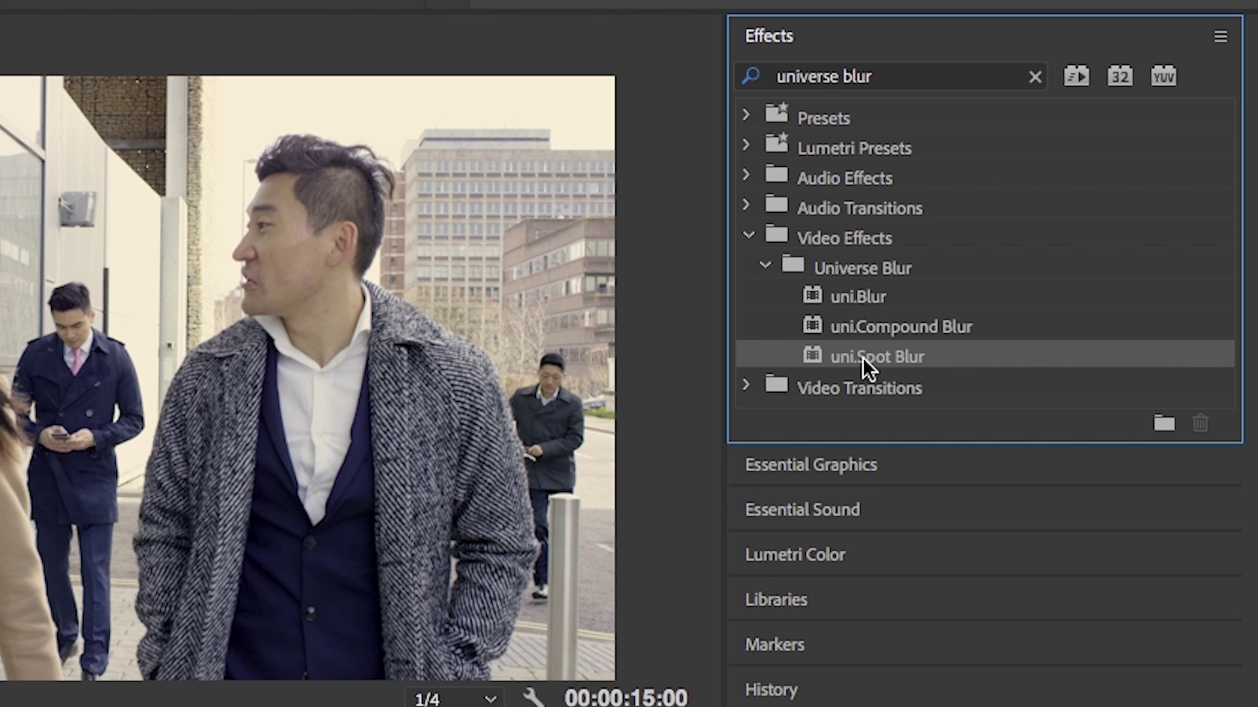
{"action": "left_click_drag", "start_coordinate": [863, 356], "coordinate": [566, 622]}
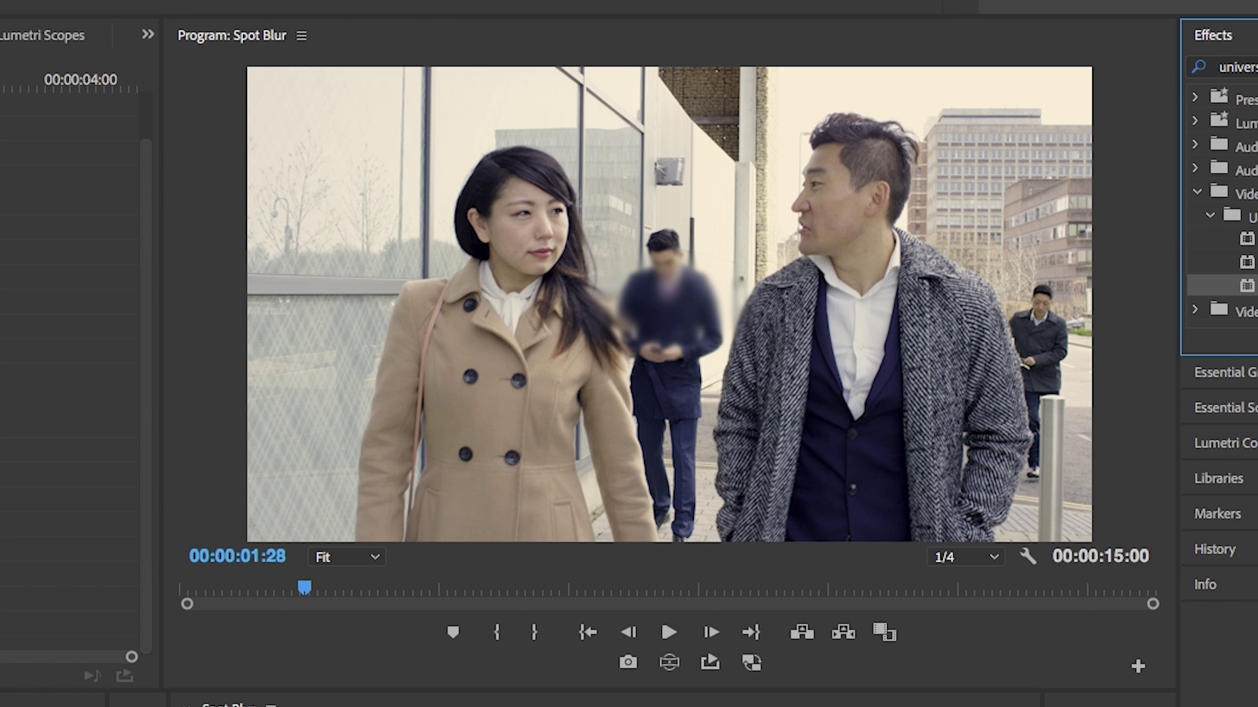
Set the spot blur's Feather Size to 0 and keep its shape as Ellipse.
{"action": "key", "text": "Home"}
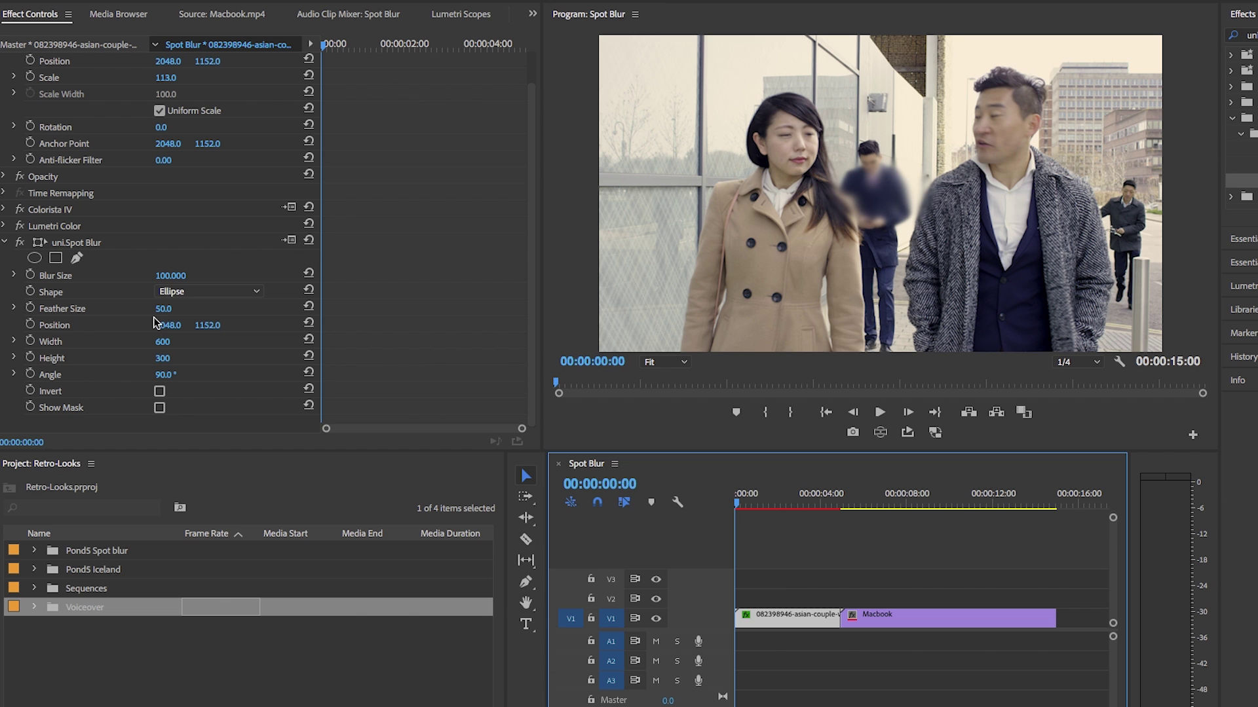
{"action": "left_click", "coordinate": [188, 306]}
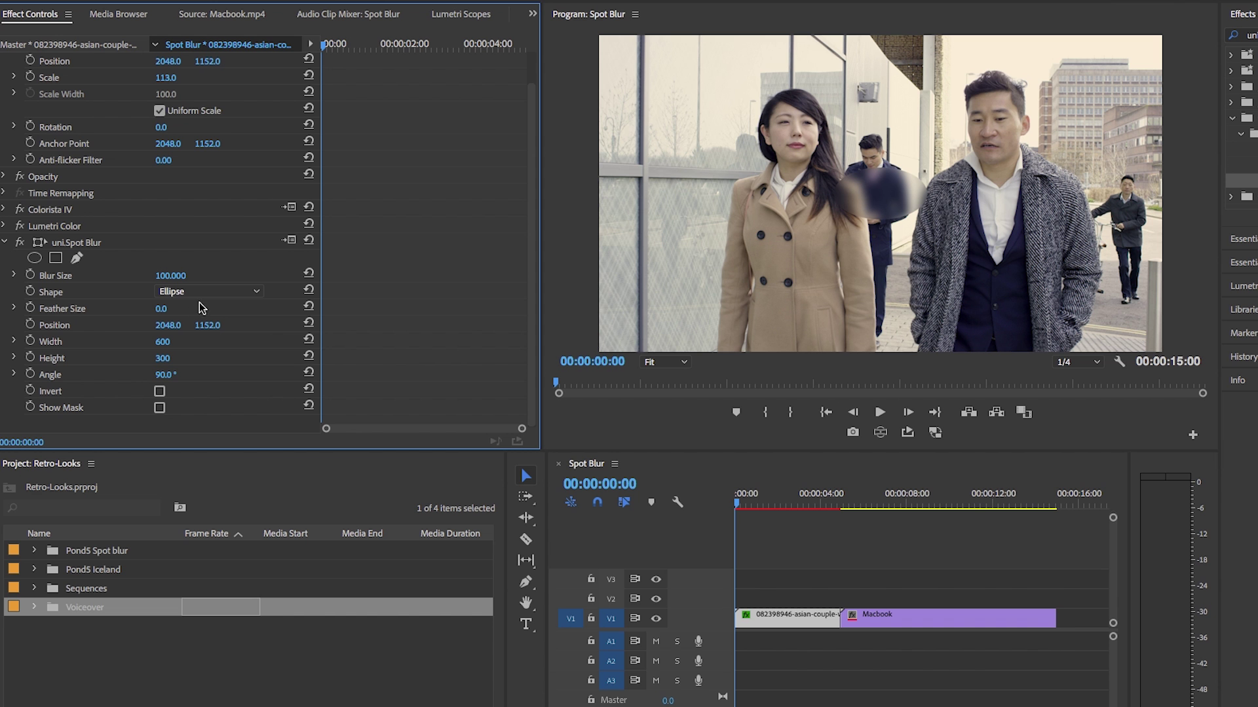
{"action": "left_click", "coordinate": [207, 291]}
{"action": "left_click", "coordinate": [211, 305]}
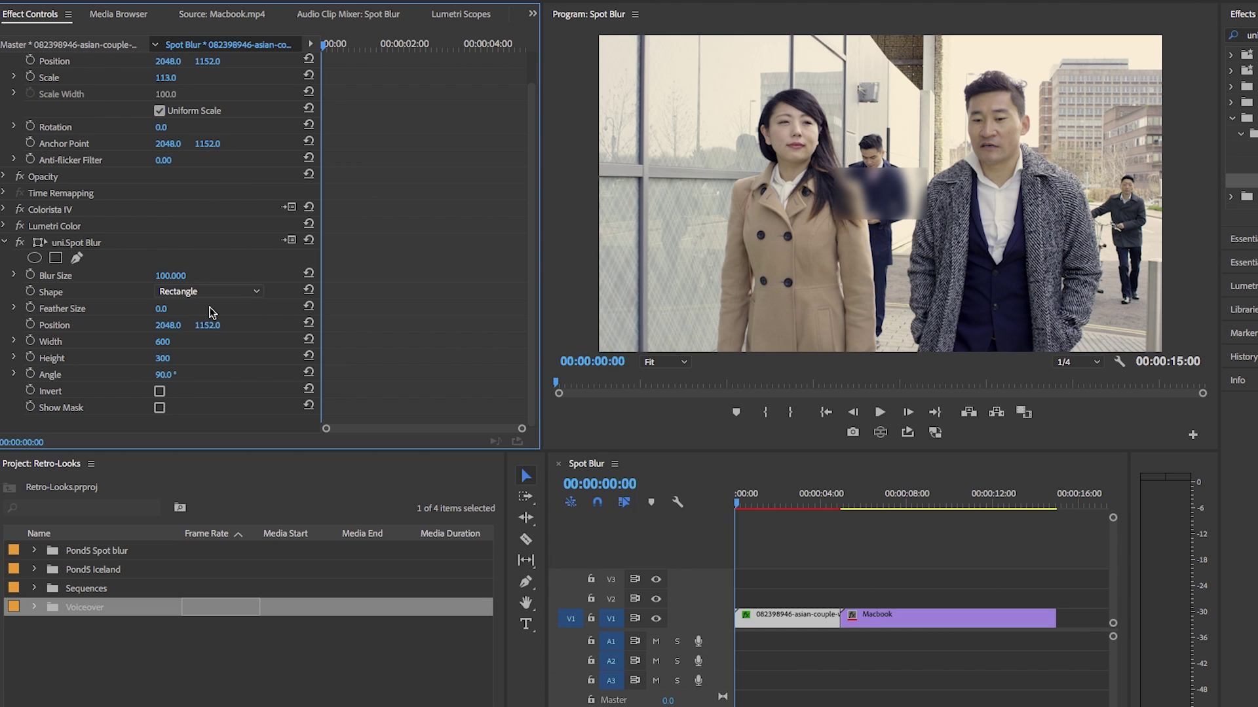
{"action": "left_click", "coordinate": [207, 292]}
{"action": "left_click", "coordinate": [203, 307]}
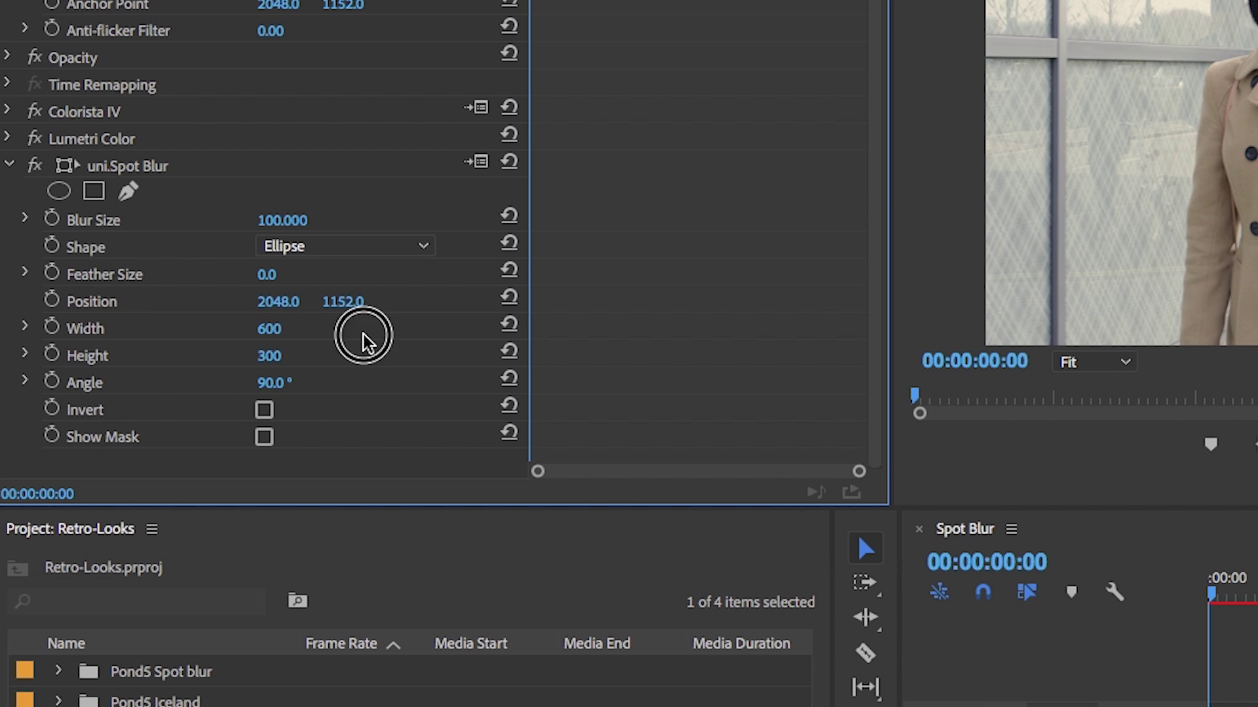
Resize the blur ellipse to Width 175 and Height 185.
{"action": "left_click", "coordinate": [162, 346]}
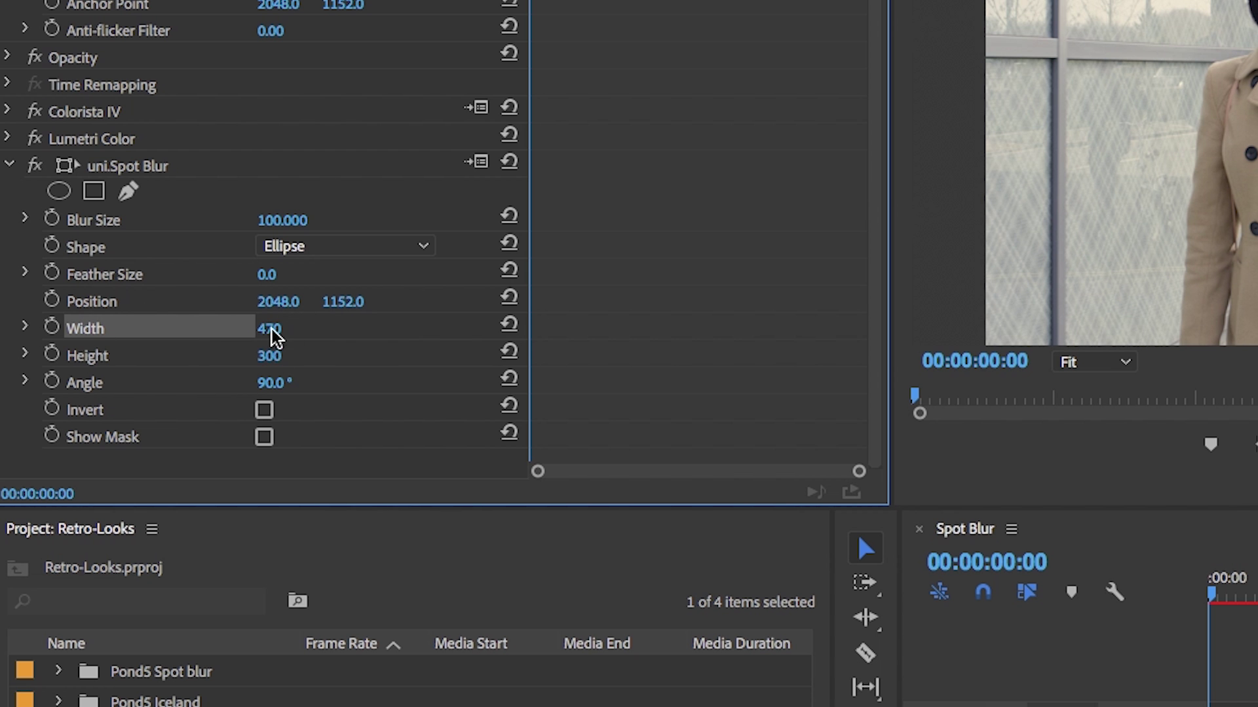
{"action": "left_click", "coordinate": [288, 328]}
{"action": "type", "text": "175"}
{"action": "key", "text": "Return"}
{"action": "left_click", "coordinate": [270, 357]}
{"action": "type", "text": "185"}
{"action": "key", "text": "Return"}
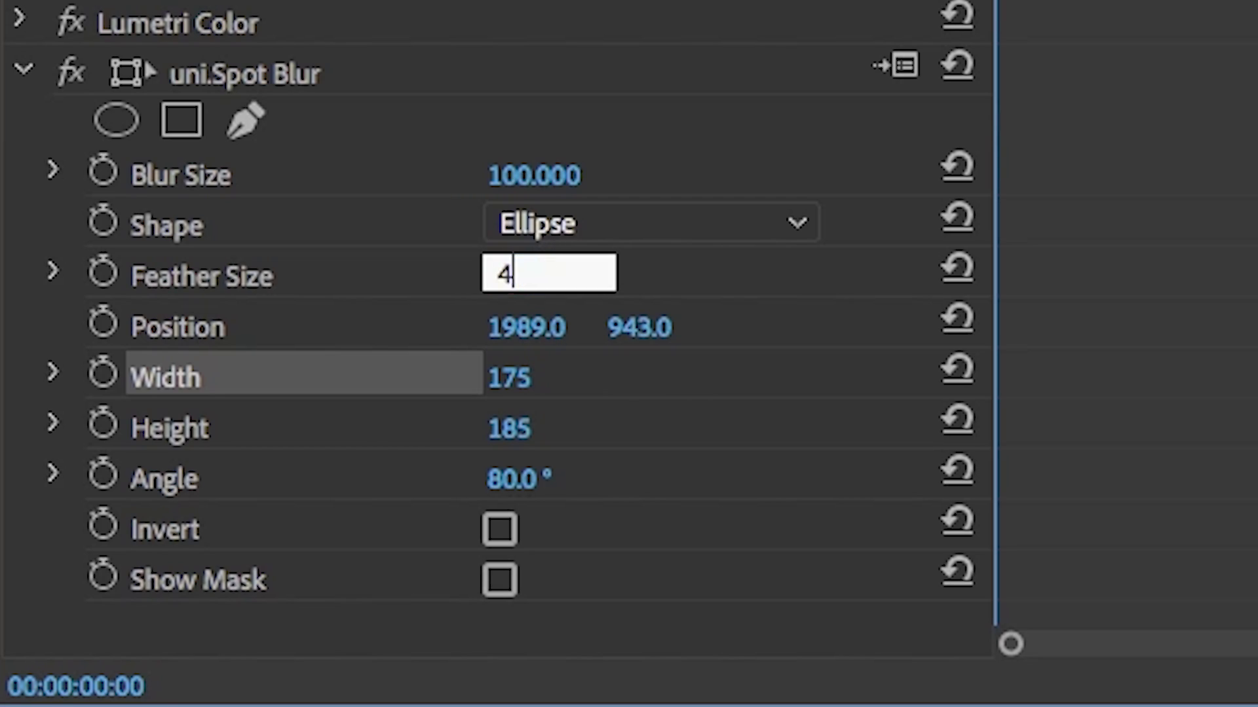
Set the spot blur's Feather Size to 40 and its Blur Size to 70.
{"action": "type", "text": "0"}
{"action": "key", "text": "Return"}
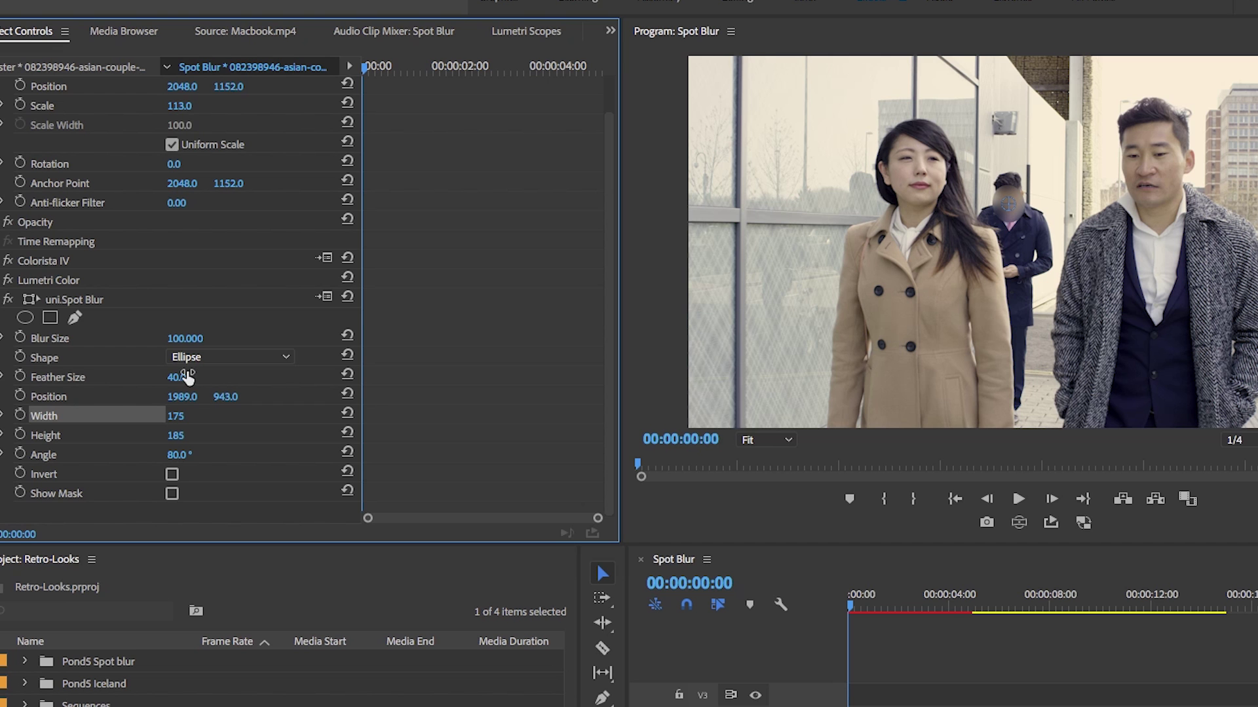
{"action": "left_click_drag", "start_coordinate": [174, 342], "coordinate": [177, 345]}
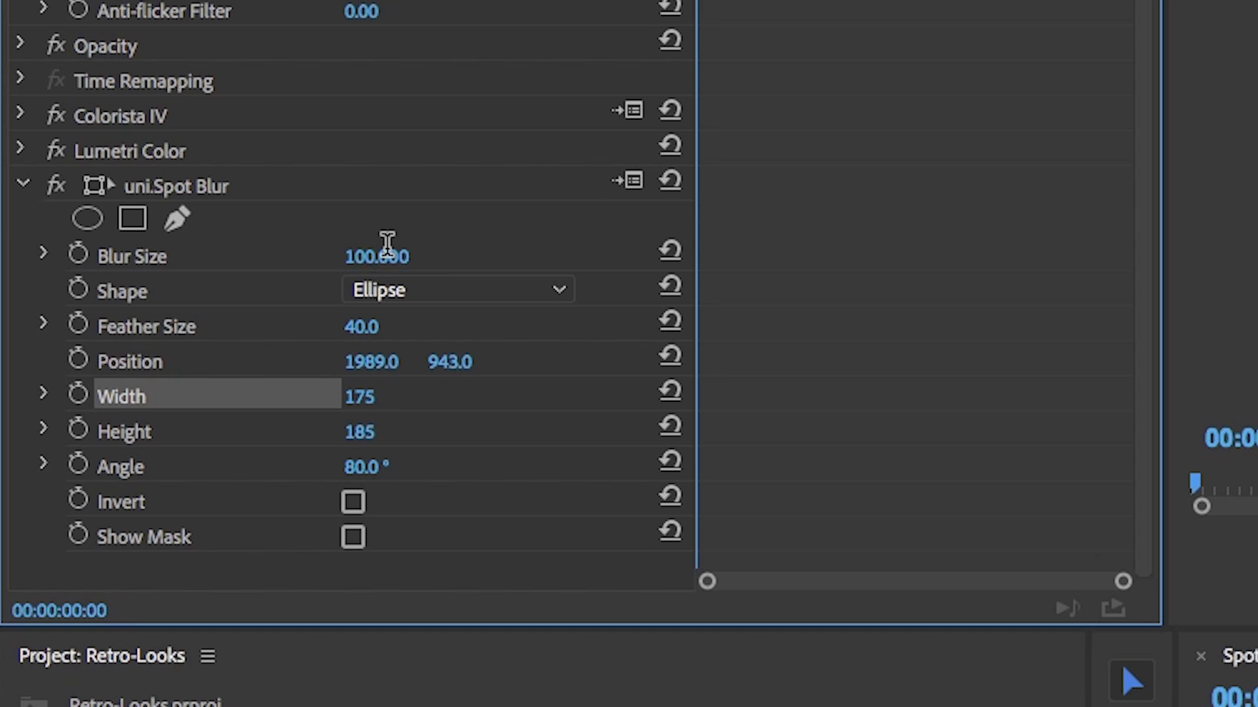
{"action": "left_click", "coordinate": [183, 338]}
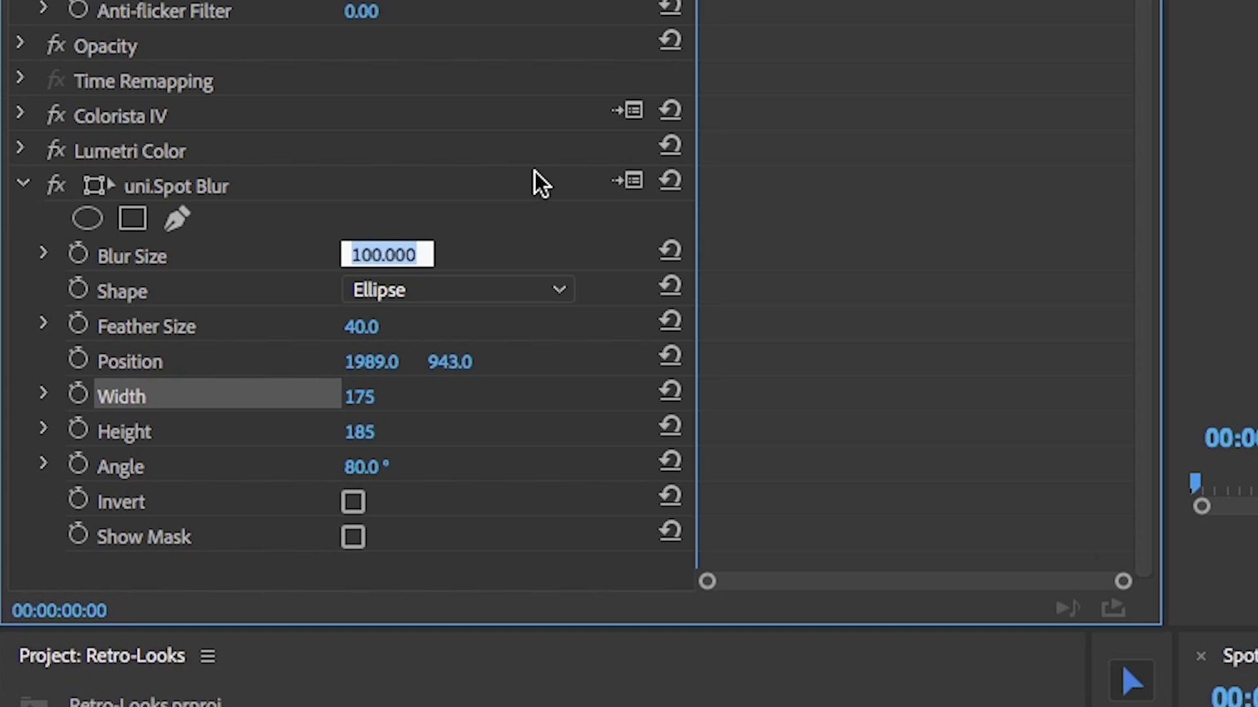
{"action": "type", "text": "70"}
{"action": "key", "text": "Return"}
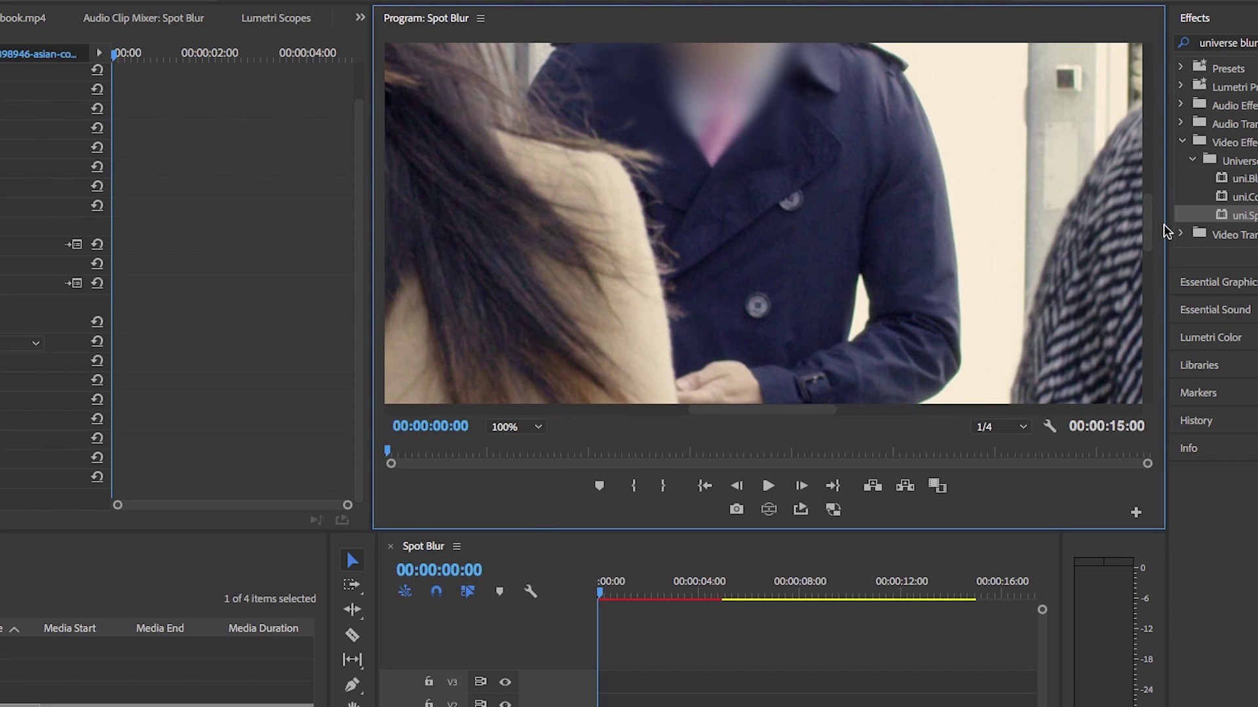
Play the sequence to check the face blur, then scrub back near the start.
{"action": "scroll", "coordinate": [1138, 210], "scroll_direction": "up", "scroll_amount": 3}
{"action": "left_click_drag", "start_coordinate": [1138, 210], "coordinate": [1138, 216]}
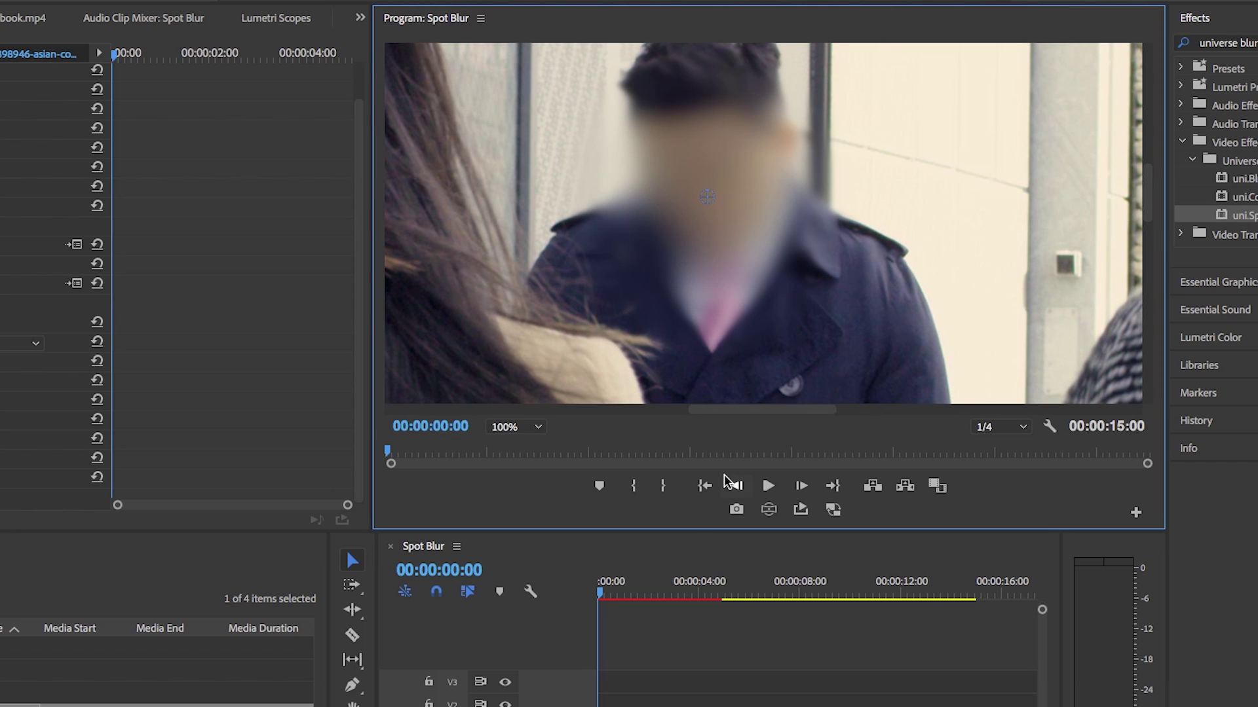
{"action": "left_click", "coordinate": [621, 591]}
{"action": "key", "text": "space"}
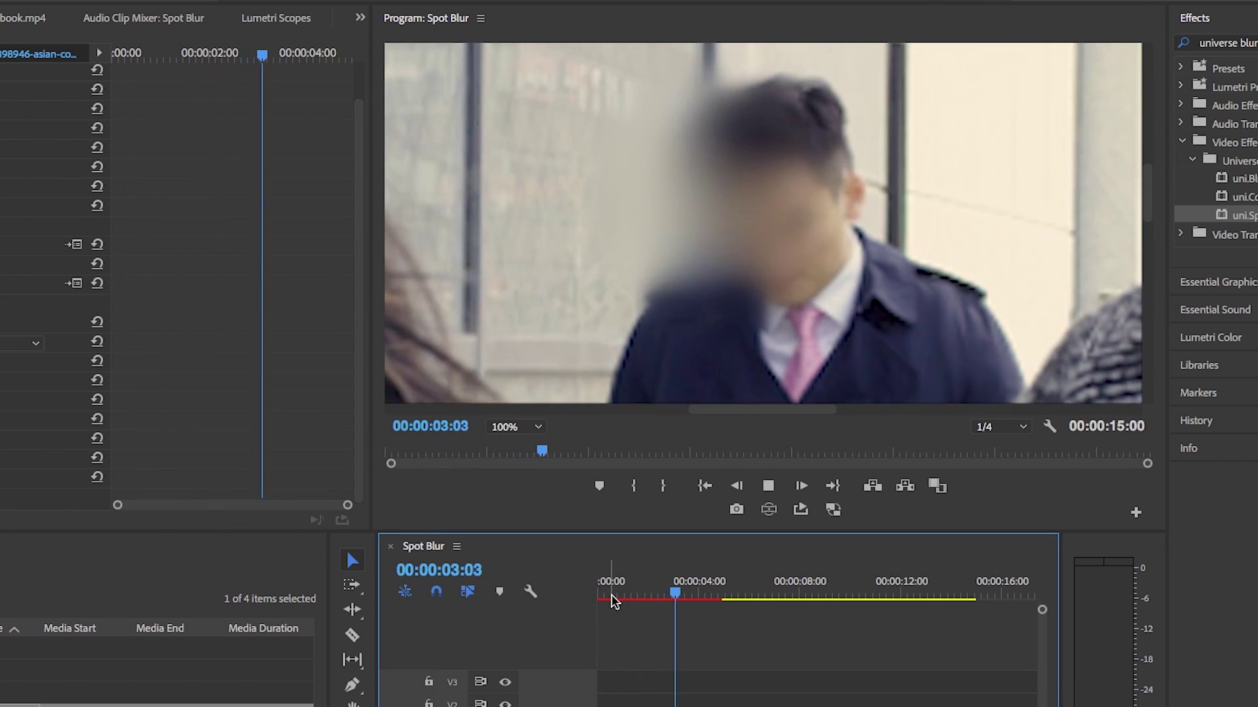
{"action": "key", "text": "space"}
{"action": "left_click_drag", "start_coordinate": [648, 593], "coordinate": [601, 592]}
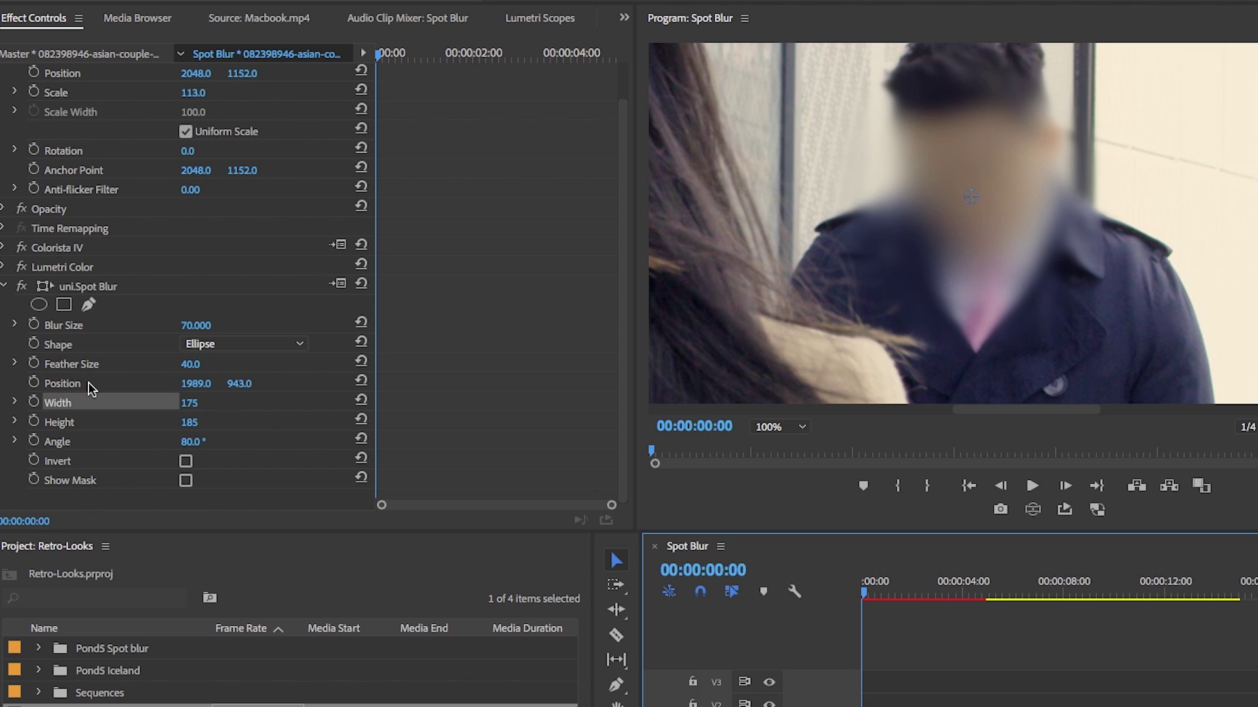
Enable Position keyframing and reposition the blur onto the man's face over the first frames.
{"action": "left_click", "coordinate": [34, 383]}
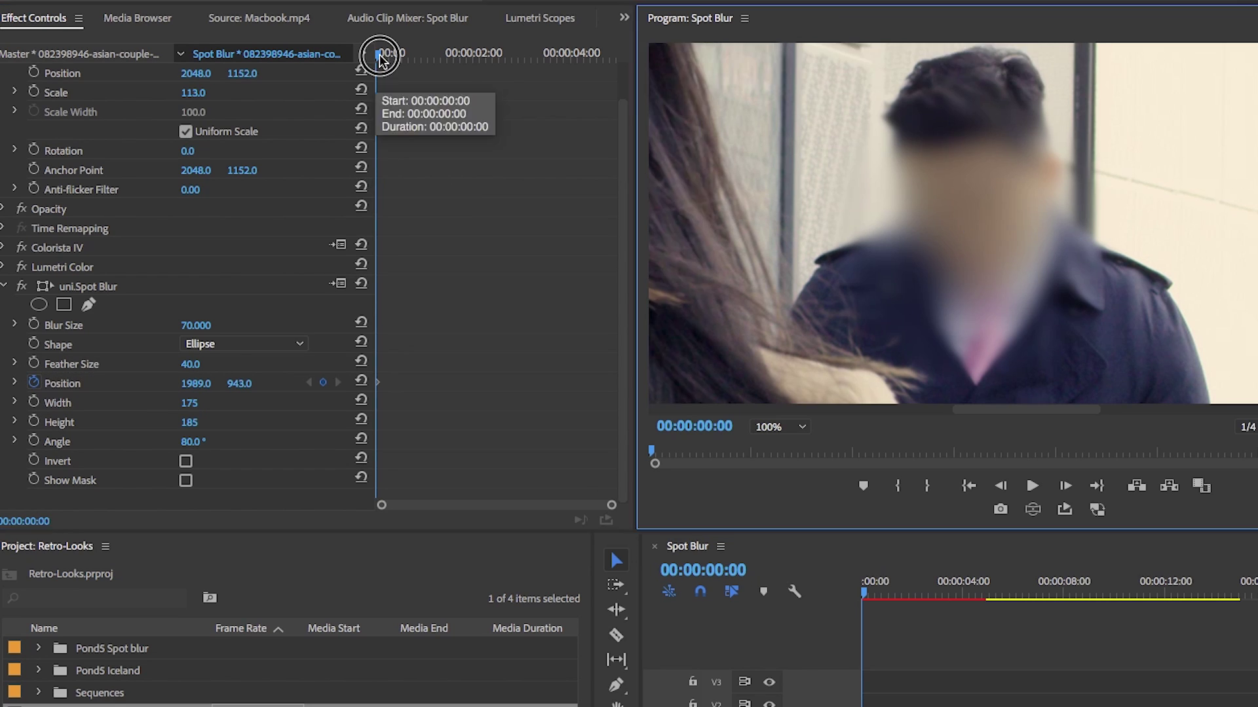
{"action": "left_click_drag", "start_coordinate": [419, 52], "coordinate": [473, 81]}
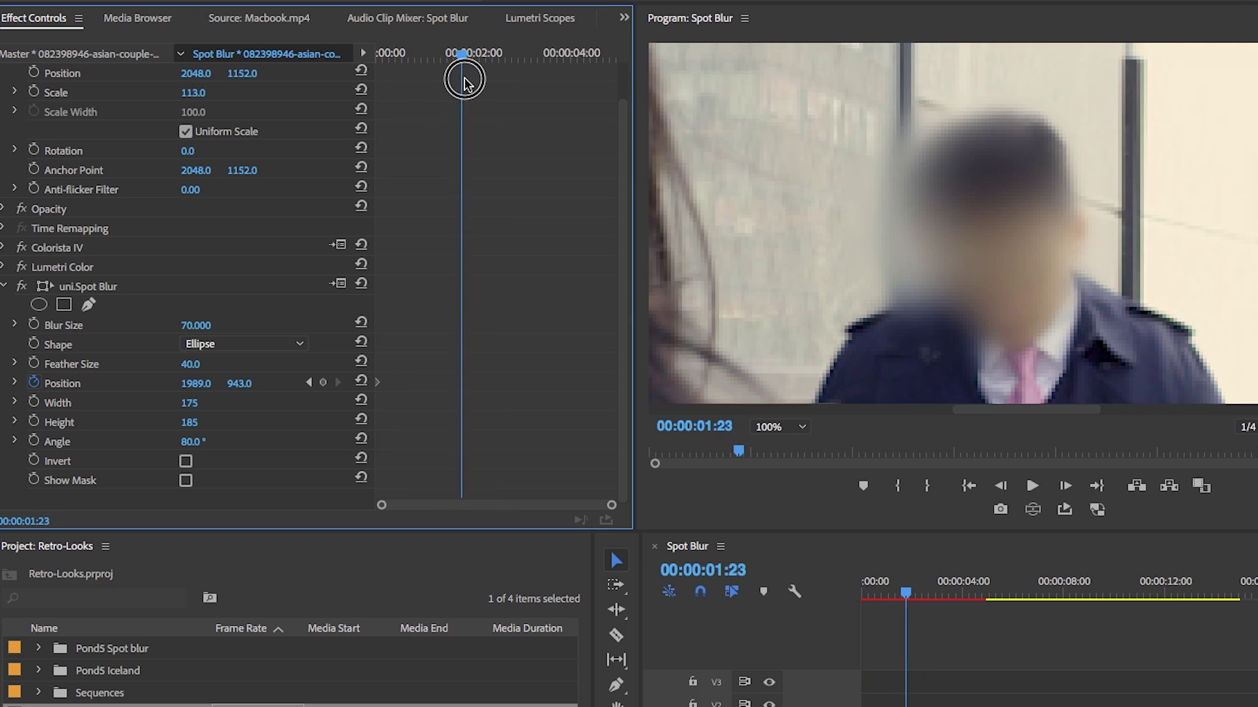
{"action": "left_click_drag", "start_coordinate": [464, 80], "coordinate": [457, 87]}
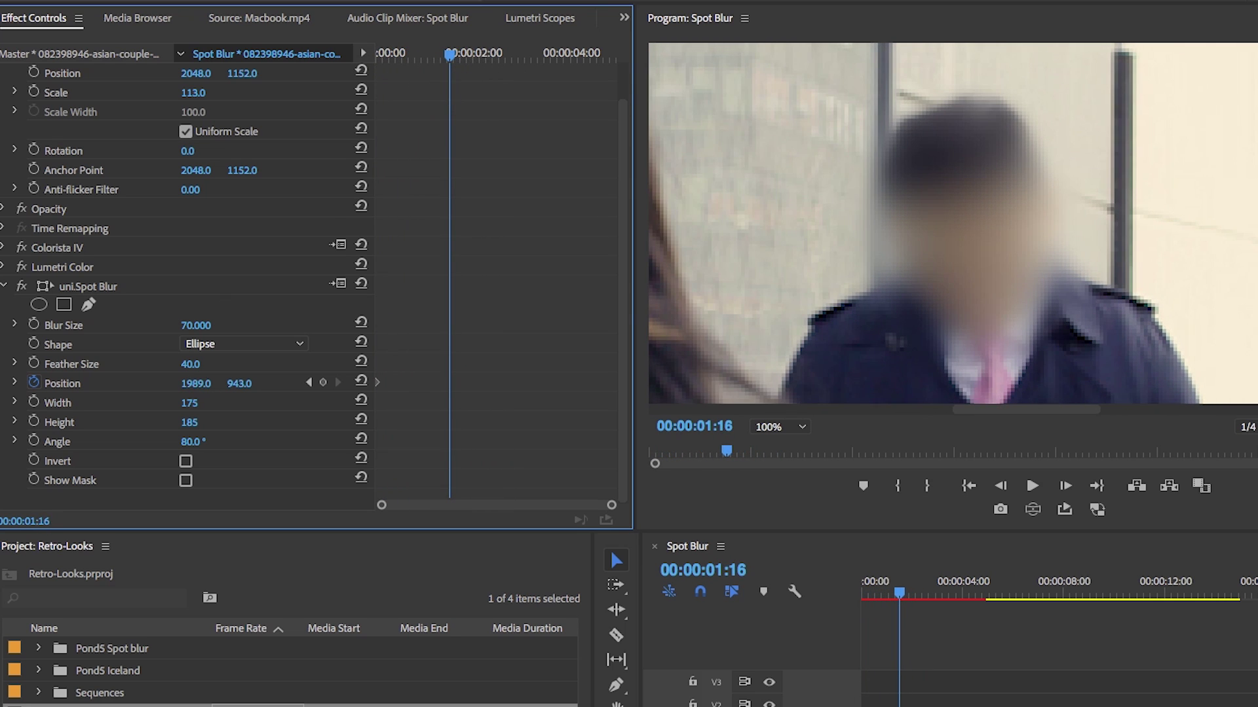
{"action": "mouse_move", "coordinate": [196, 383]}
{"action": "left_mouse_down"}
{"action": "mouse_move", "coordinate": [213, 383]}
{"action": "mouse_move", "coordinate": [193, 383]}
{"action": "left_mouse_up"}
{"action": "left_click_drag", "start_coordinate": [449, 55], "coordinate": [469, 62]}
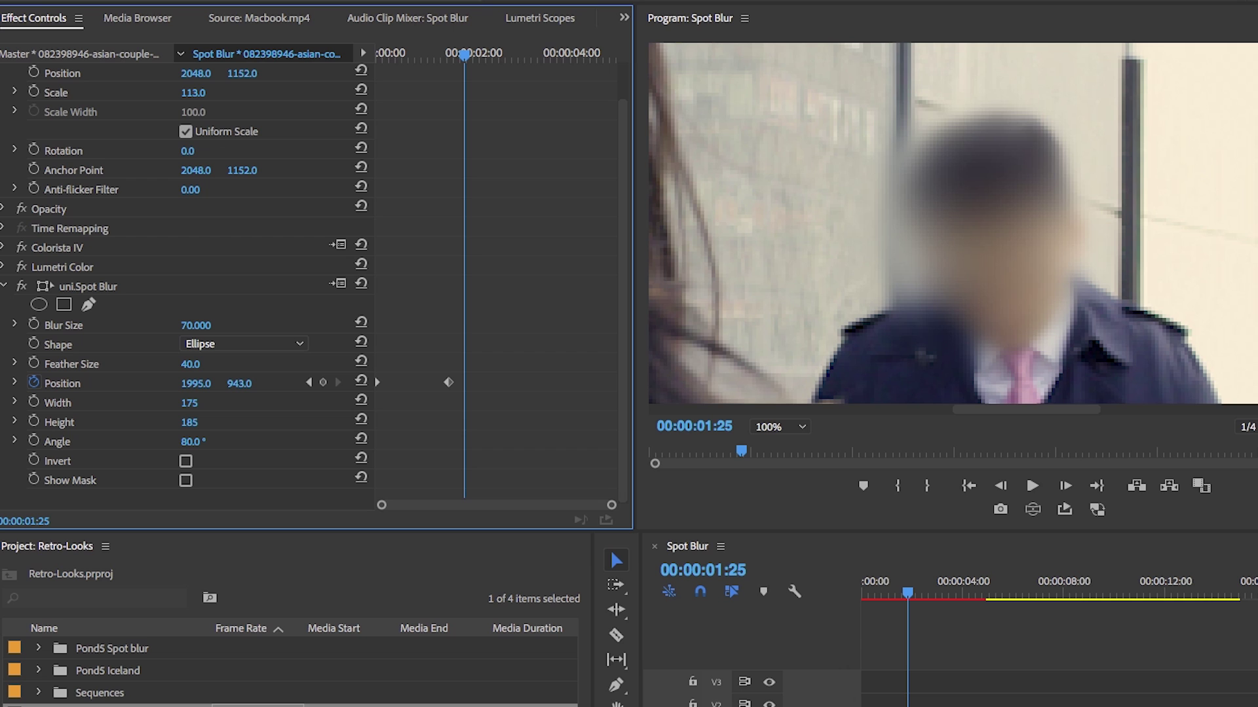
{"action": "left_click_drag", "start_coordinate": [196, 383], "coordinate": [246, 385]}
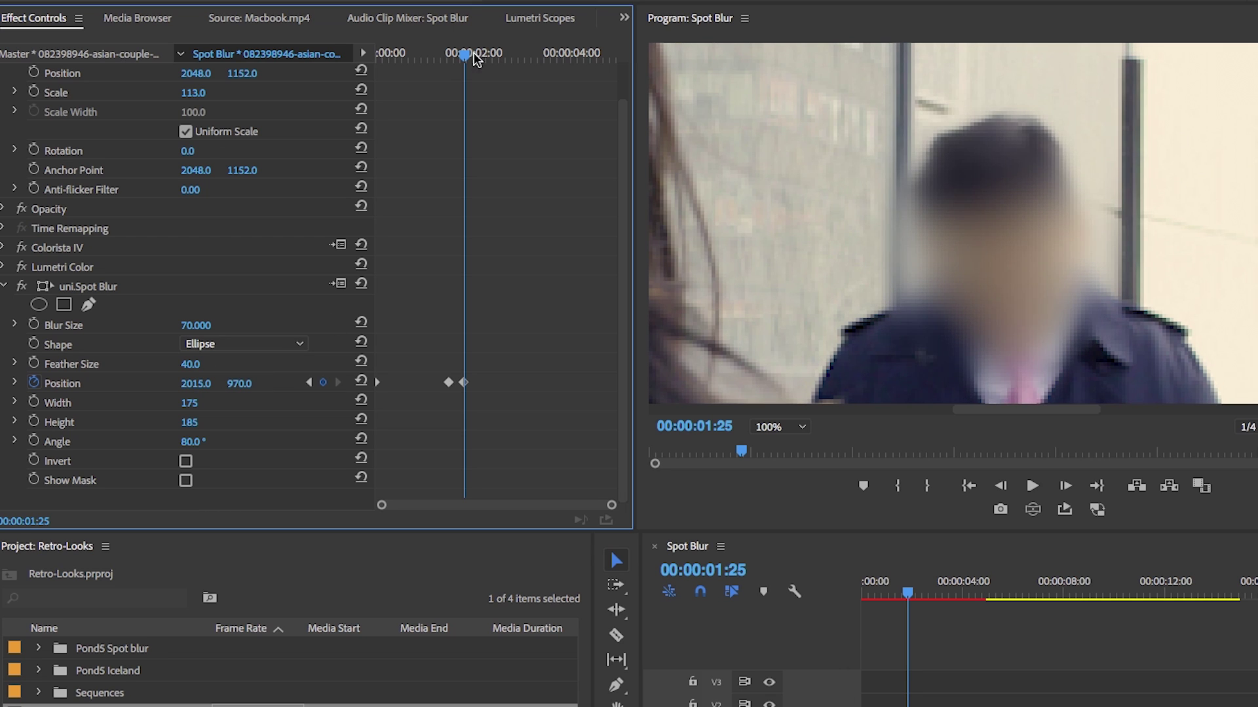
{"action": "left_click_drag", "start_coordinate": [476, 60], "coordinate": [480, 57]}
{"action": "left_click_drag", "start_coordinate": [195, 383], "coordinate": [238, 384]}
Keep keyframing the blur's position on his face through about 04:13, then play it back.
{"action": "left_click_drag", "start_coordinate": [480, 55], "coordinate": [525, 58]}
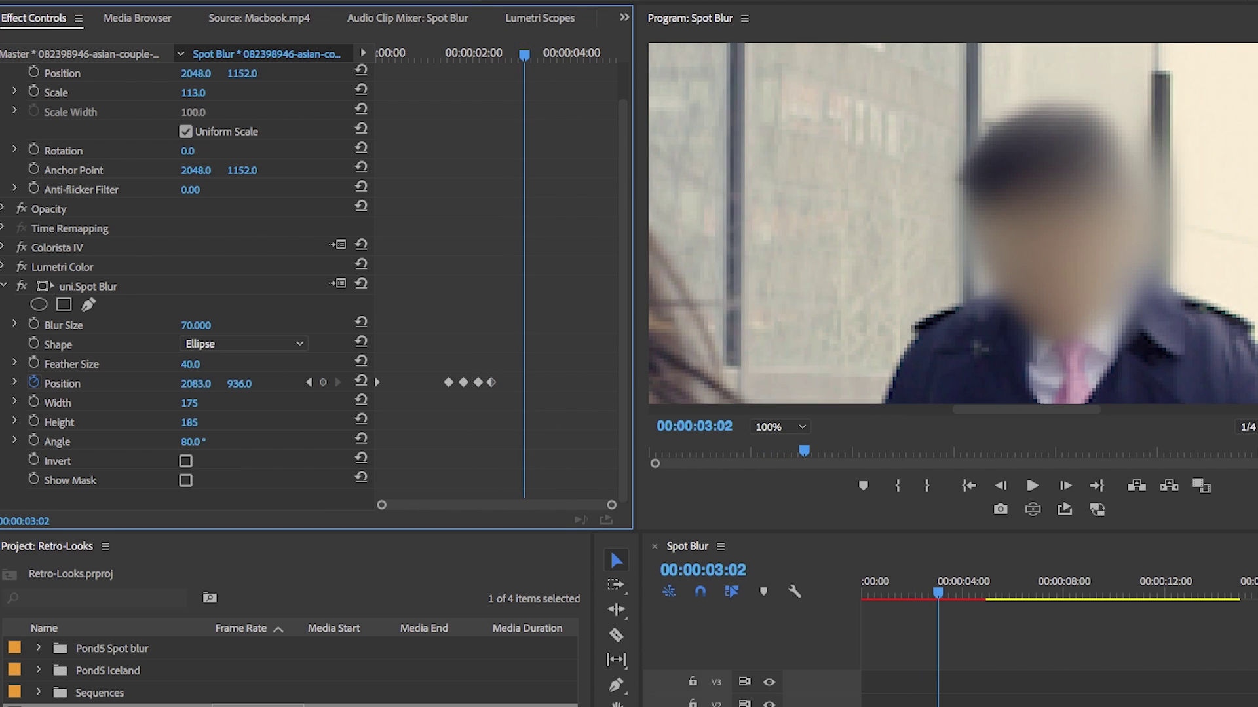
{"action": "left_click_drag", "start_coordinate": [196, 383], "coordinate": [237, 384]}
{"action": "left_click_drag", "start_coordinate": [524, 58], "coordinate": [546, 58]}
{"action": "left_click_drag", "start_coordinate": [196, 383], "coordinate": [190, 384]}
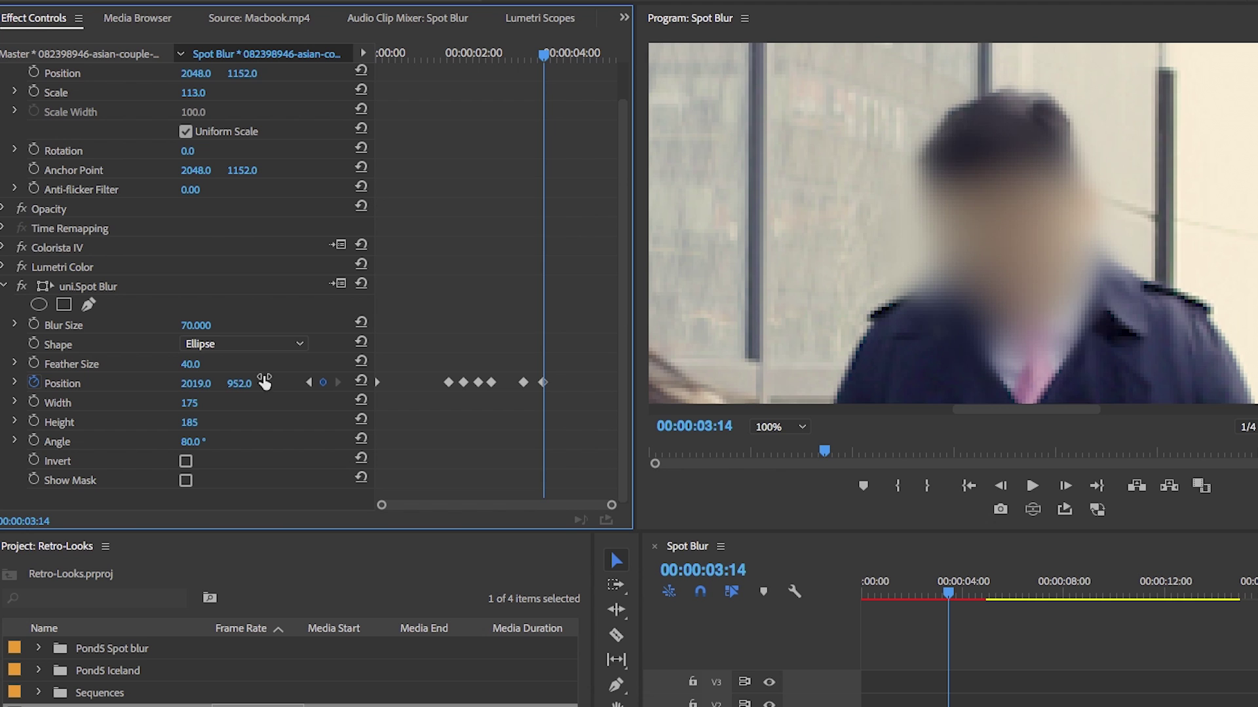
{"action": "left_click_drag", "start_coordinate": [544, 58], "coordinate": [592, 54]}
{"action": "left_click_drag", "start_coordinate": [195, 384], "coordinate": [203, 383]}
{"action": "left_click_drag", "start_coordinate": [240, 383], "coordinate": [229, 383]}
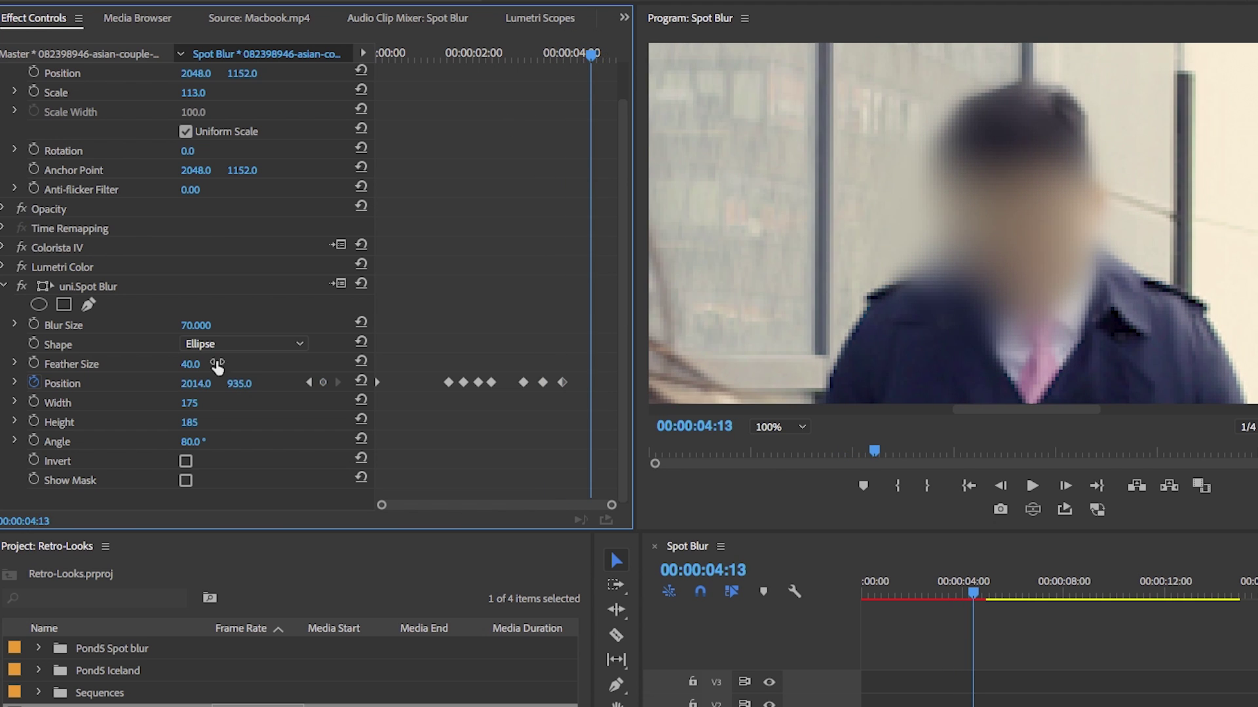
{"action": "left_click_drag", "start_coordinate": [592, 57], "coordinate": [604, 54]}
{"action": "key", "text": "space"}
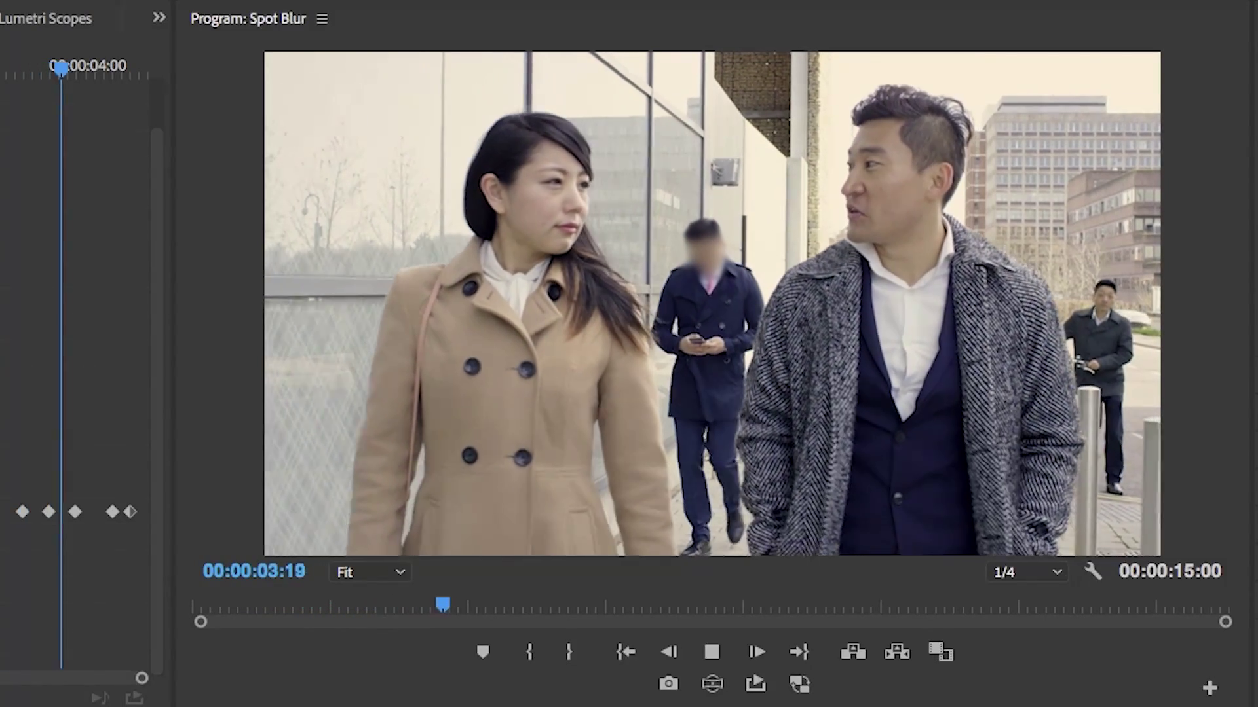
Stop playback, jump to the start of the laptop clip, and play it.
{"action": "key", "text": "space"}
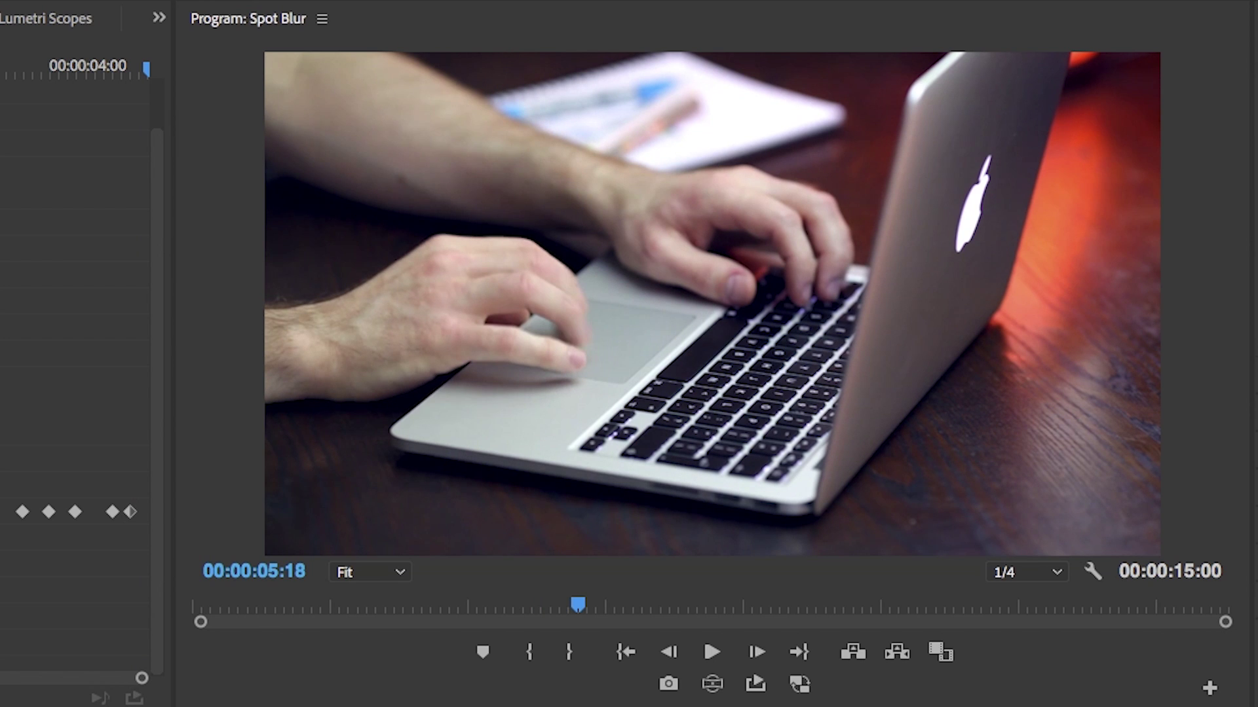
{"action": "left_click", "coordinate": [600, 514]}
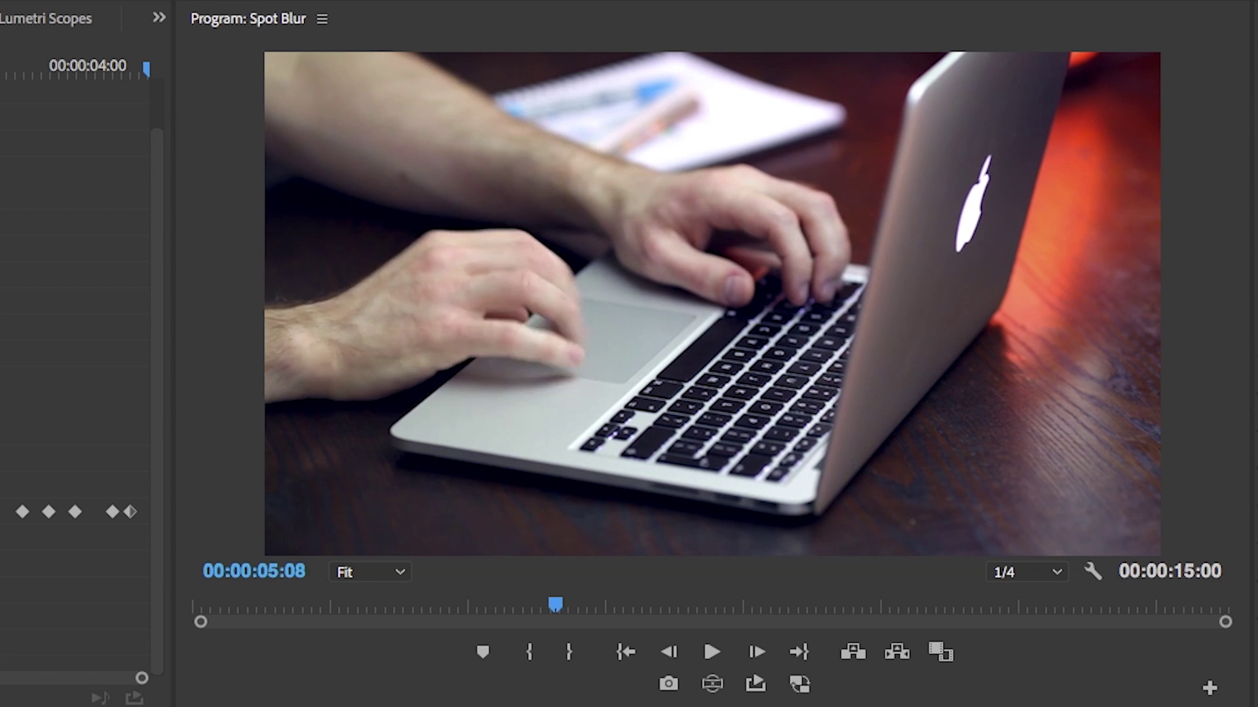
{"action": "key", "text": "space"}
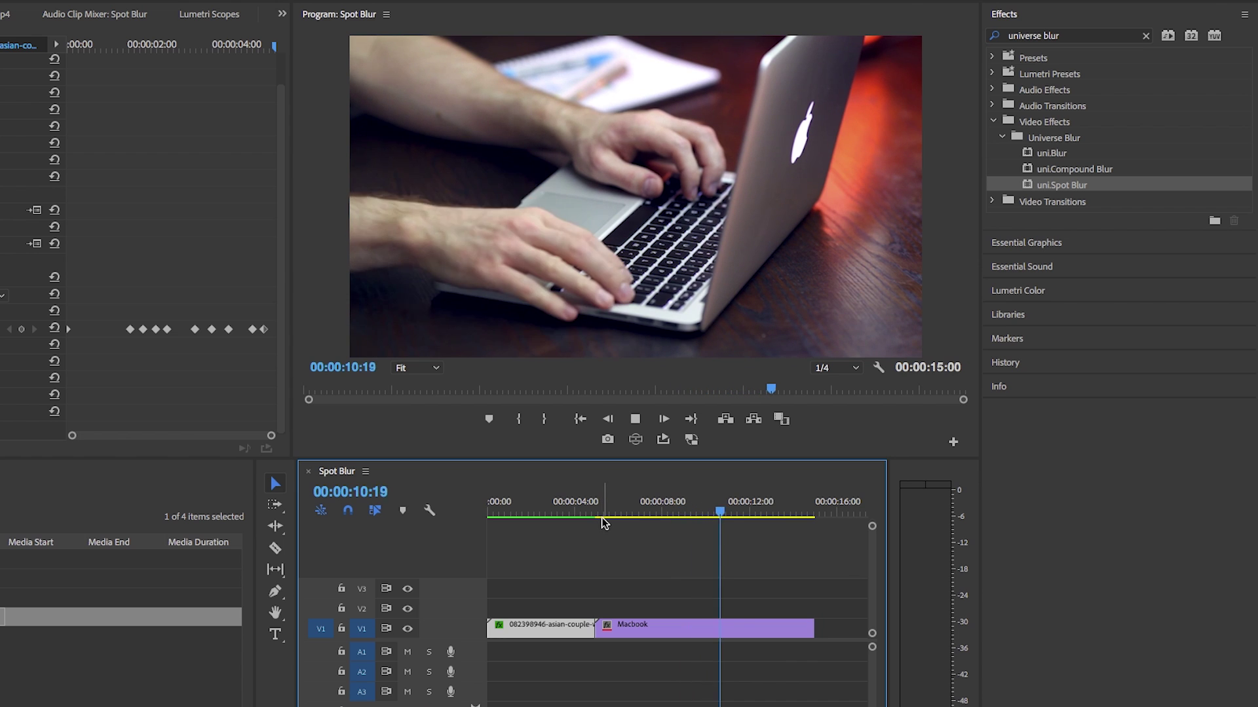
Stop on the laptop shot, save the project, and apply uni.Spot Blur to the Macbook clip.
{"action": "key", "text": "space"}
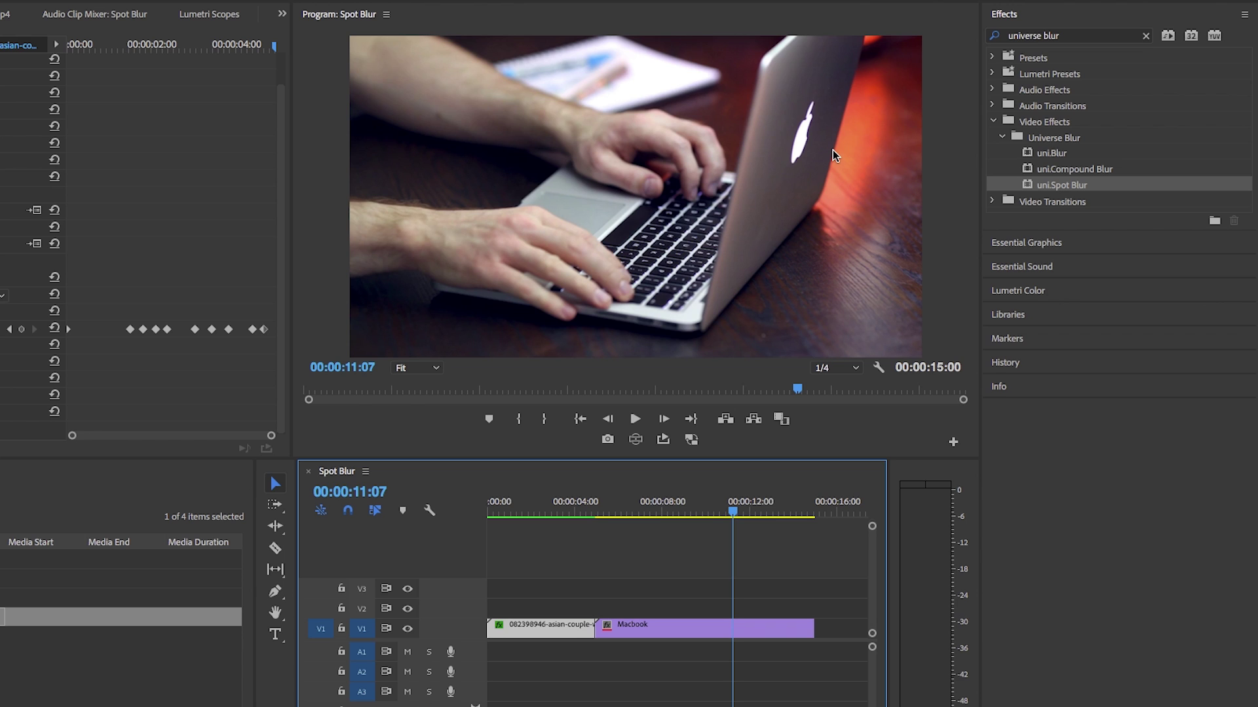
{"action": "key", "text": "ctrl+s"}
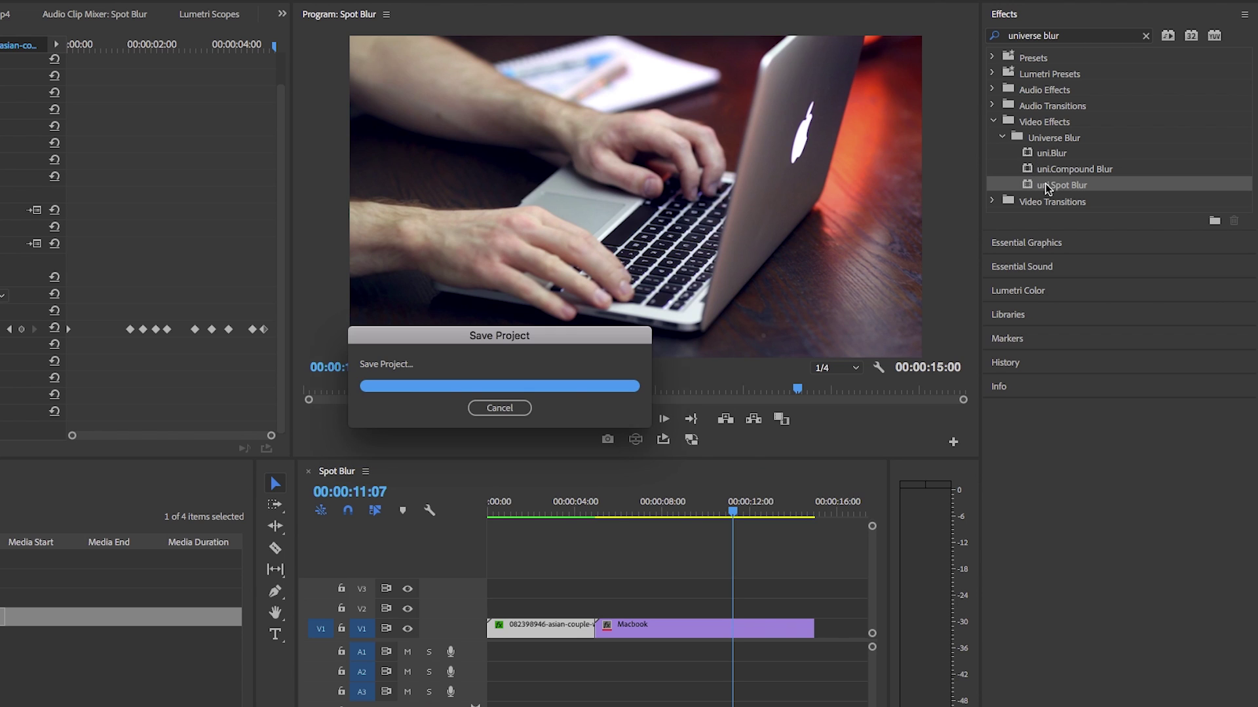
{"action": "left_click_drag", "start_coordinate": [1045, 188], "coordinate": [685, 630]}
Size the blur to 484×553, slide it over the Apple logo, and set feather to 26.
{"action": "left_click", "coordinate": [177, 308]}
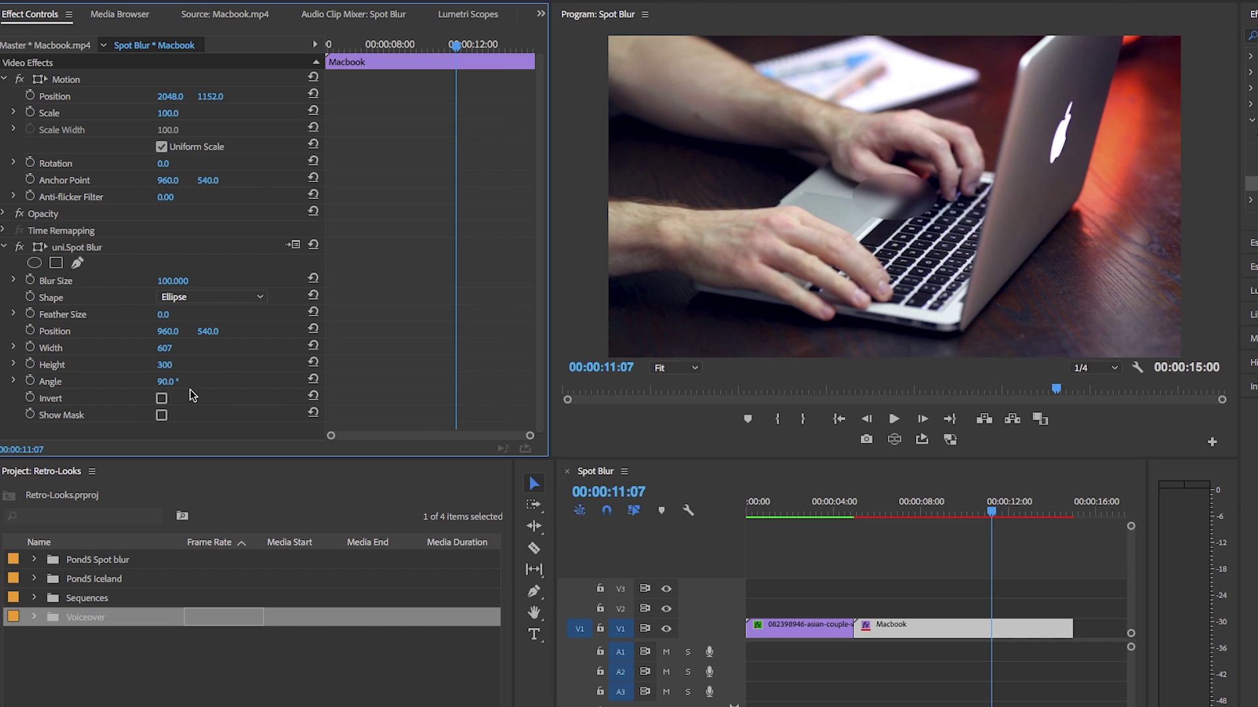
{"action": "mouse_move", "coordinate": [165, 365]}
{"action": "left_mouse_down"}
{"action": "mouse_move", "coordinate": [203, 363]}
{"action": "mouse_move", "coordinate": [164, 352]}
{"action": "left_mouse_up"}
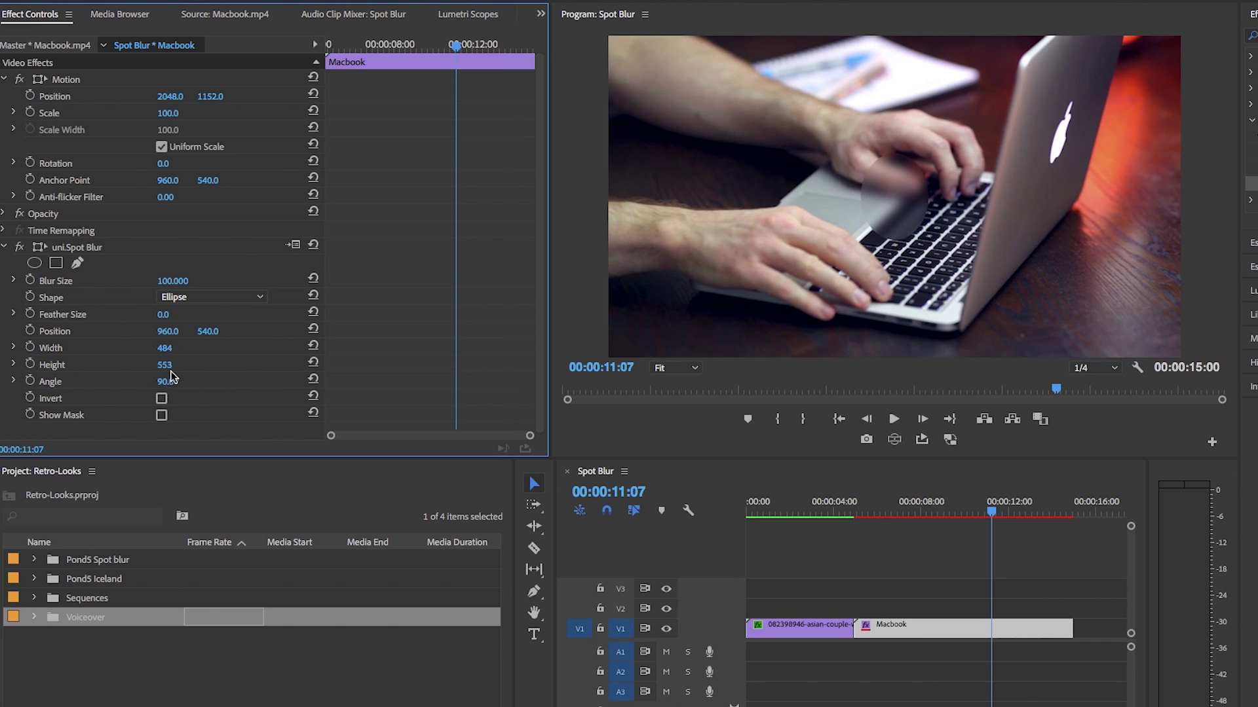
{"action": "mouse_move", "coordinate": [168, 330]}
{"action": "left_mouse_down"}
{"action": "mouse_move", "coordinate": [249, 331]}
{"action": "mouse_move", "coordinate": [181, 330]}
{"action": "left_mouse_up"}
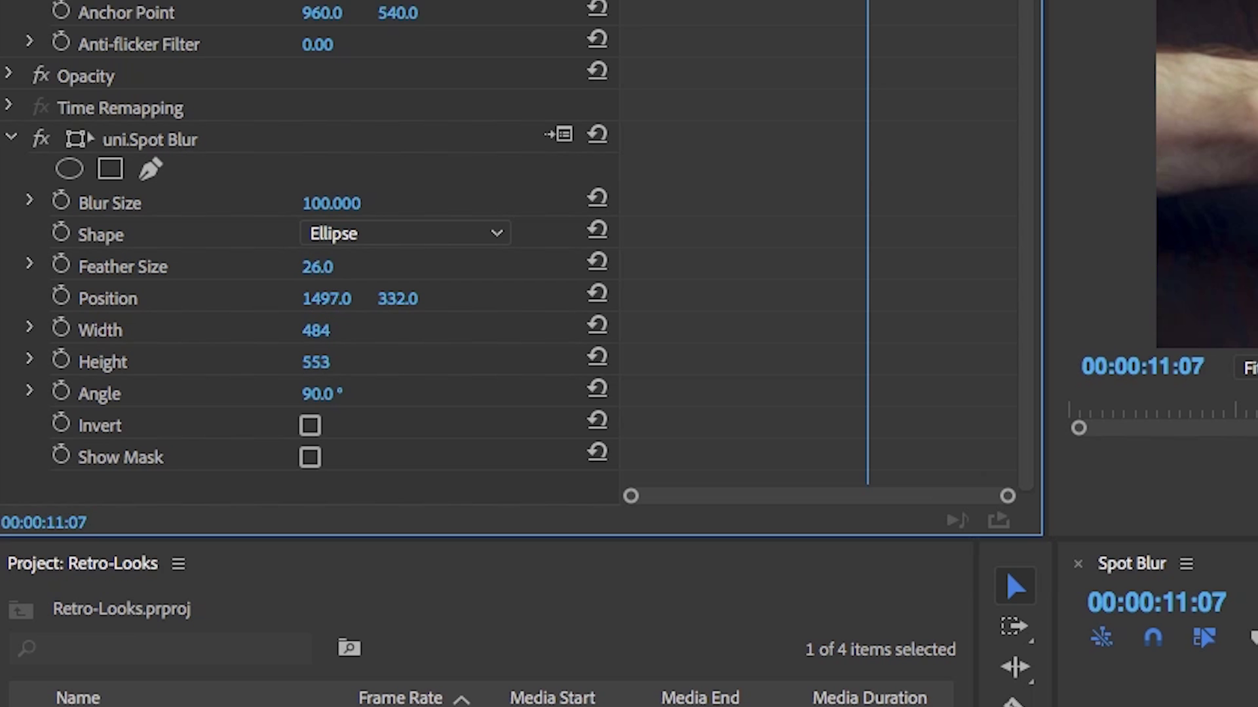
{"action": "left_click", "coordinate": [321, 266]}
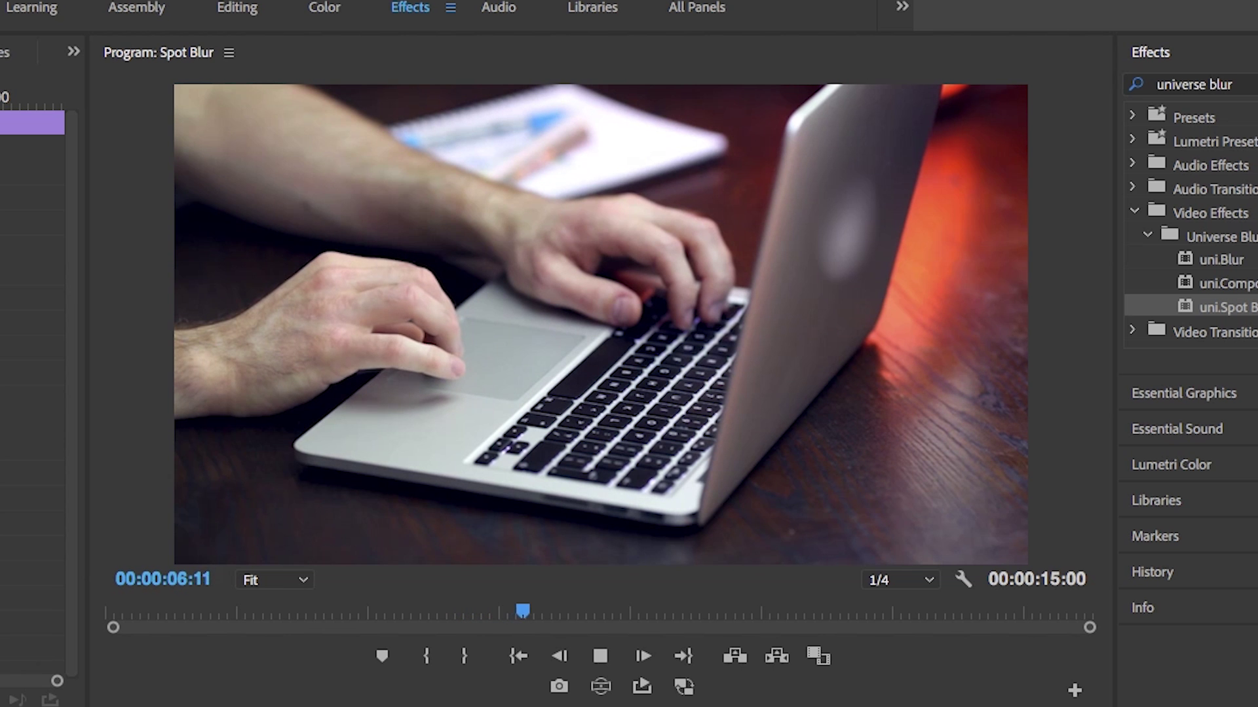